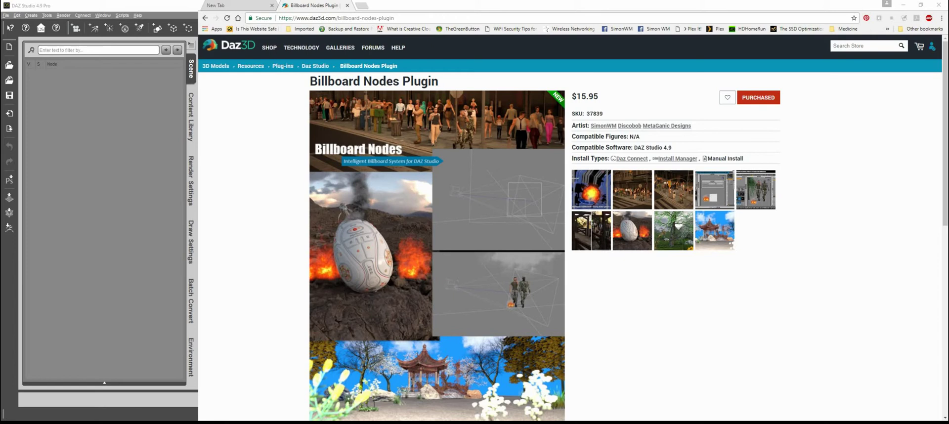
Switch to DAZ Studio and open the scene file Billboard Scene for Tutorial.duf from the My Tutorials folder
click(117, 7)
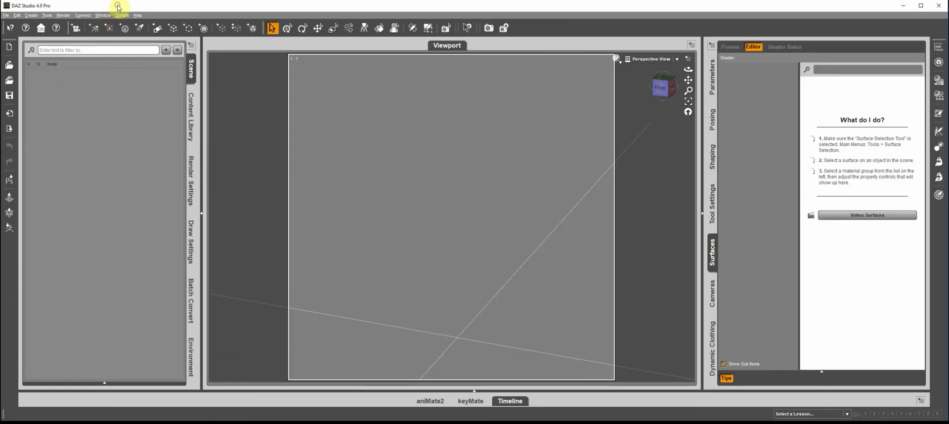
click(7, 16)
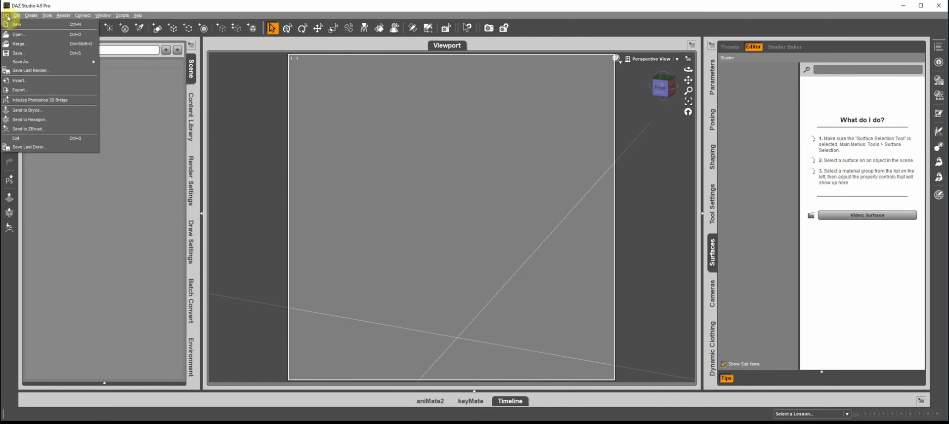
click(18, 34)
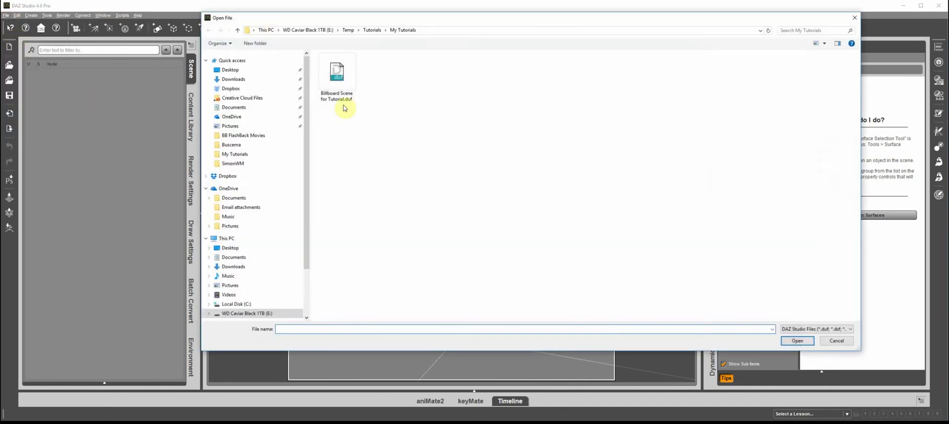
double_click(338, 74)
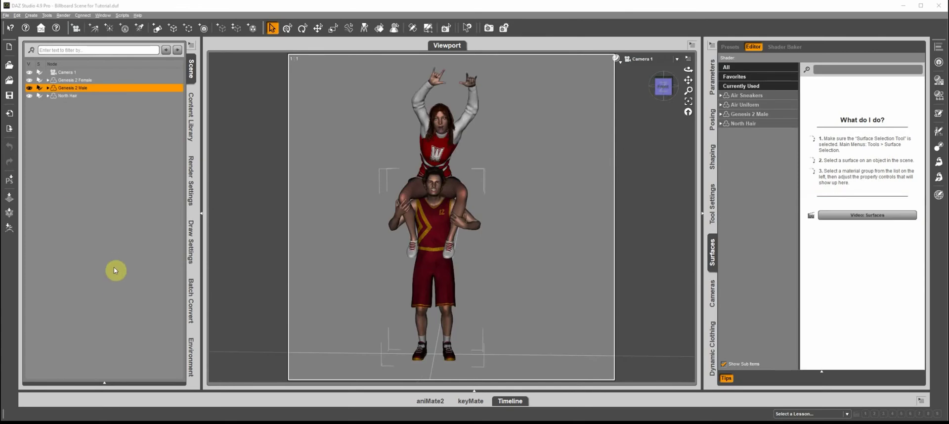
Review the General and Environment render settings, including the dome and ground options, and render the scene
click(192, 183)
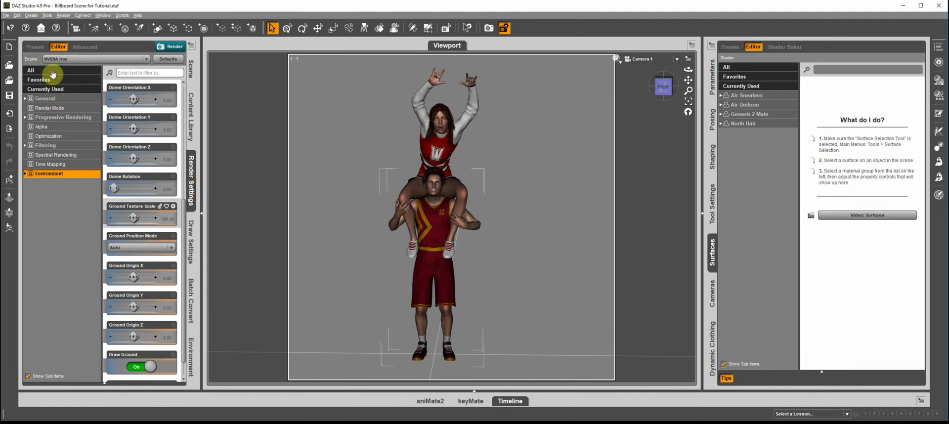
click(55, 98)
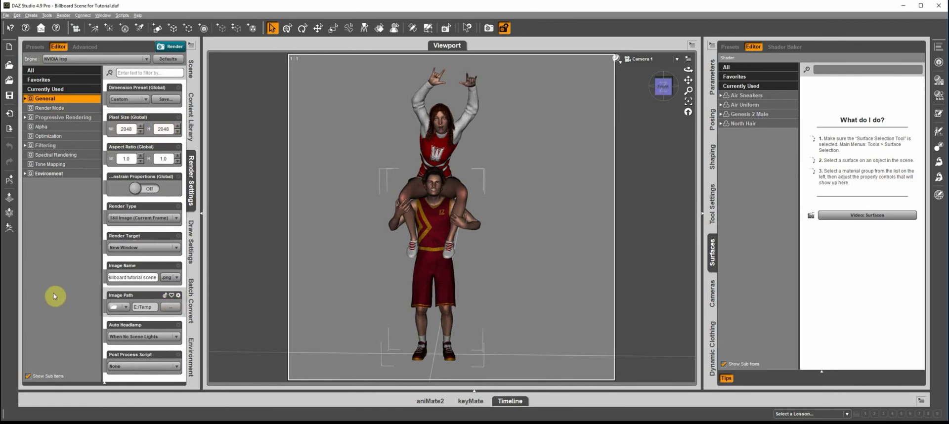
click(64, 173)
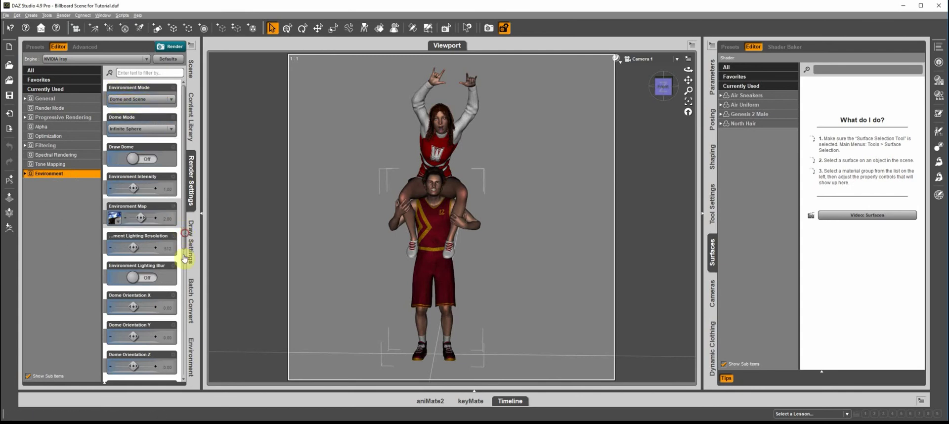
drag(184, 258, 179, 381)
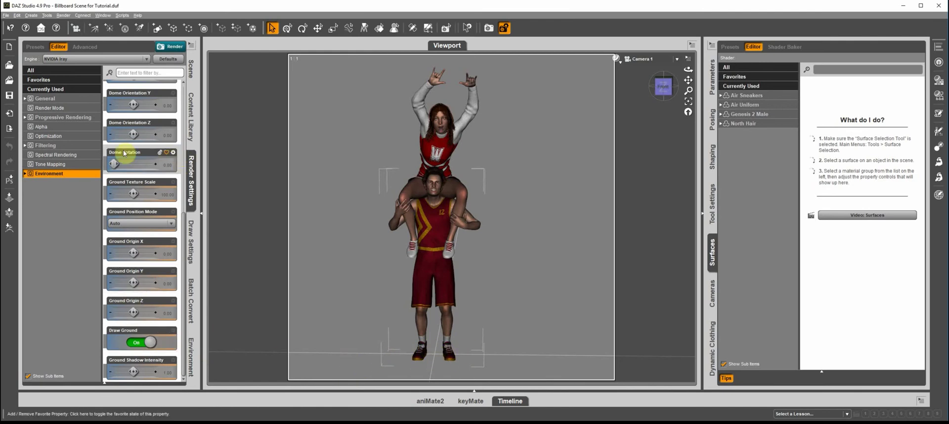
click(171, 48)
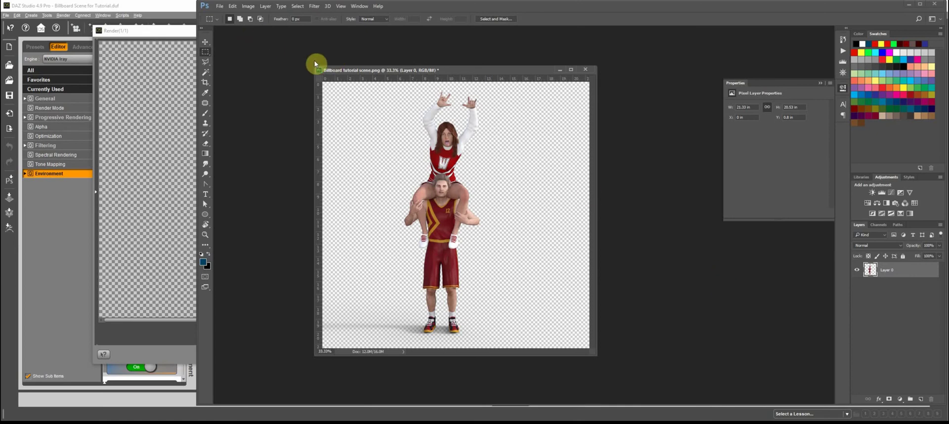
In Photoshop, load the Layer 0 transparency of Billboard tutorial scene.png as a selection, save it as an alpha channel, and deselect
click(299, 6)
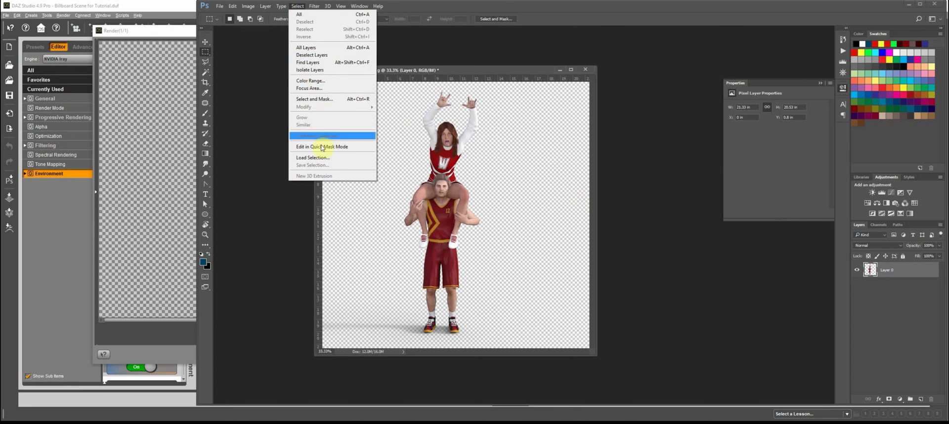
click(322, 162)
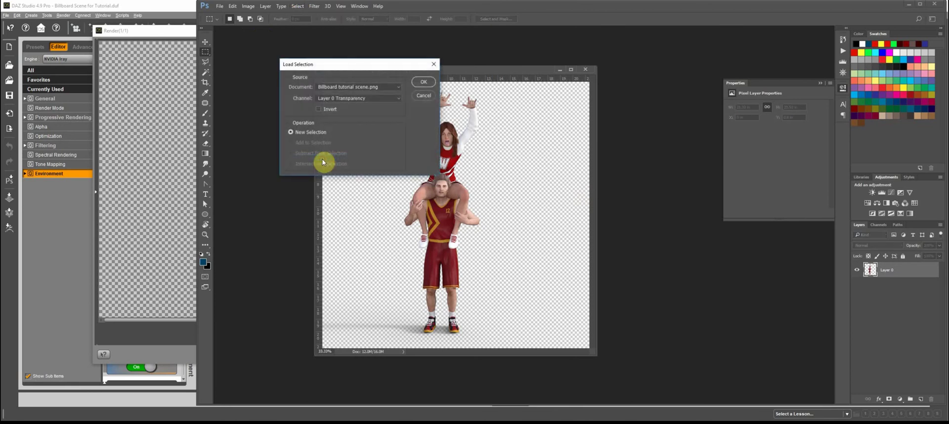
click(424, 81)
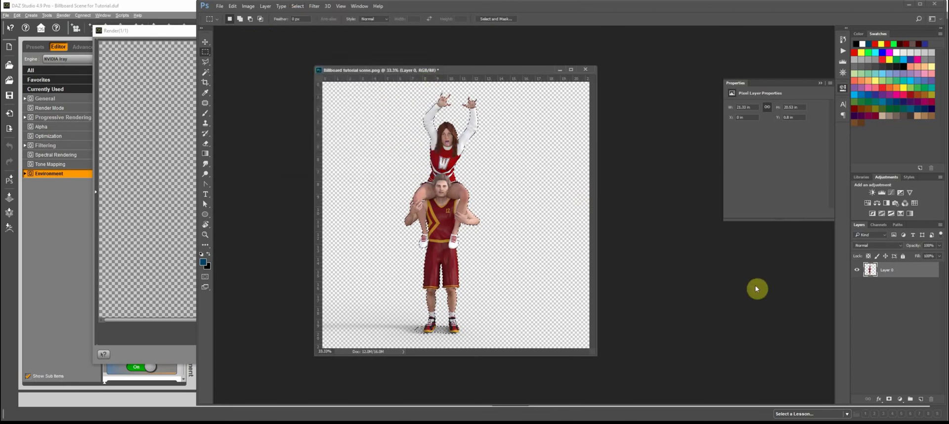
click(879, 224)
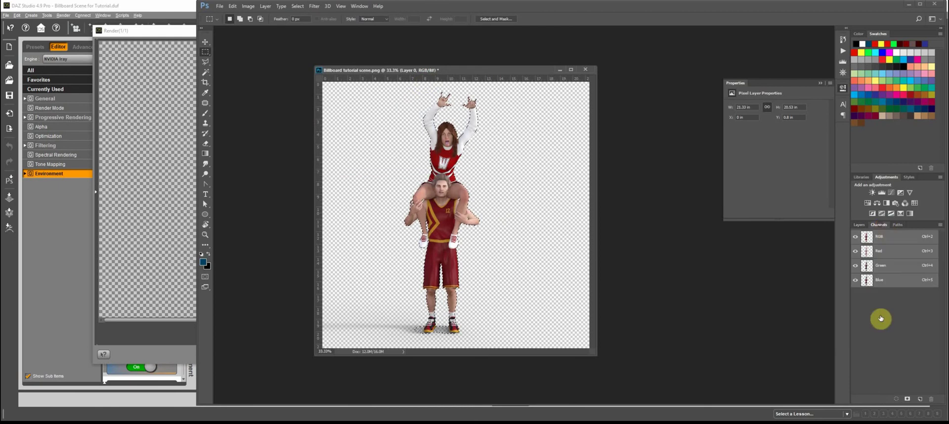
click(908, 400)
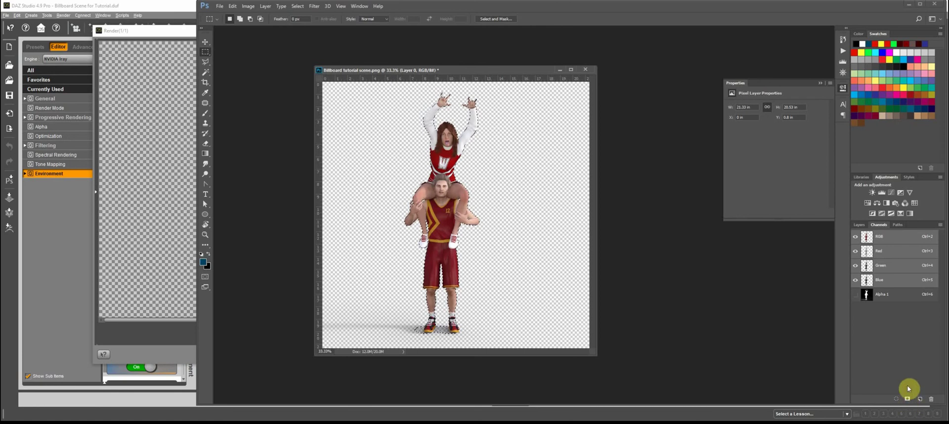
click(519, 181)
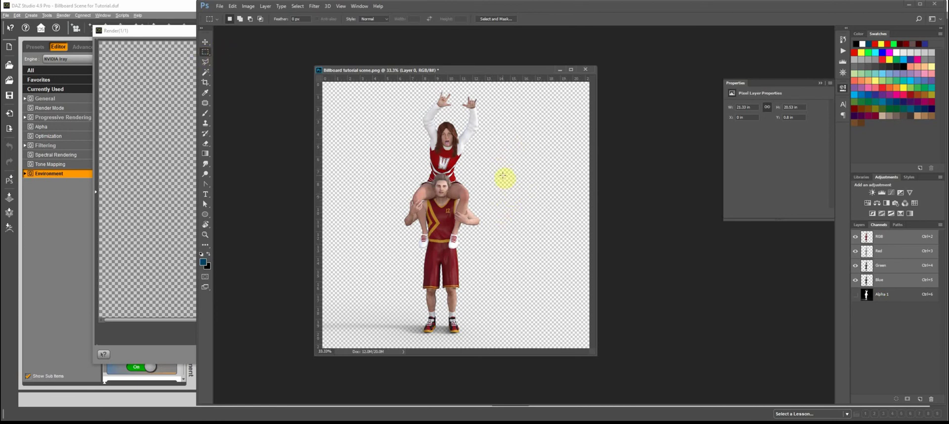
Copy the whole Alpha 1 channel and paste it into a new 2048 x 2048 px grayscale document made from the Clipboard preset
click(899, 298)
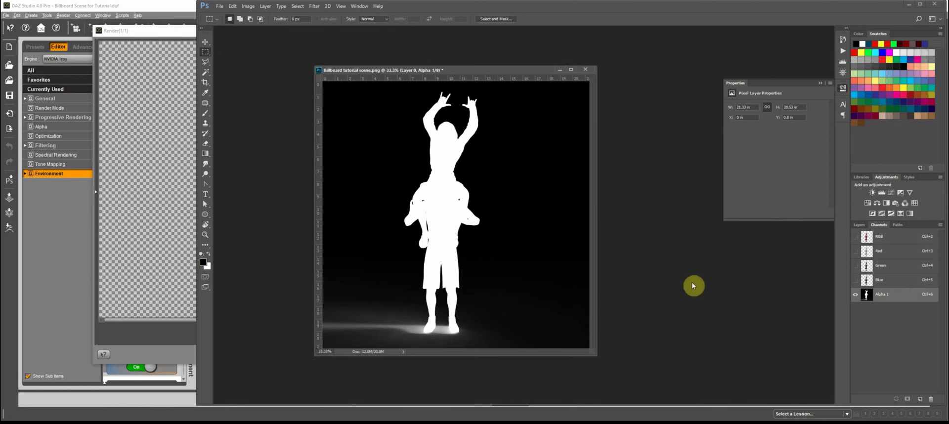
key(ctrl+a)
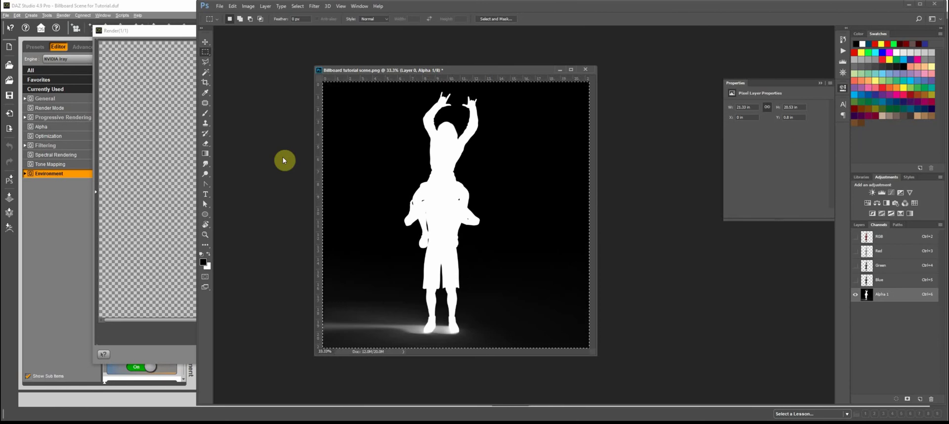
key(ctrl+n)
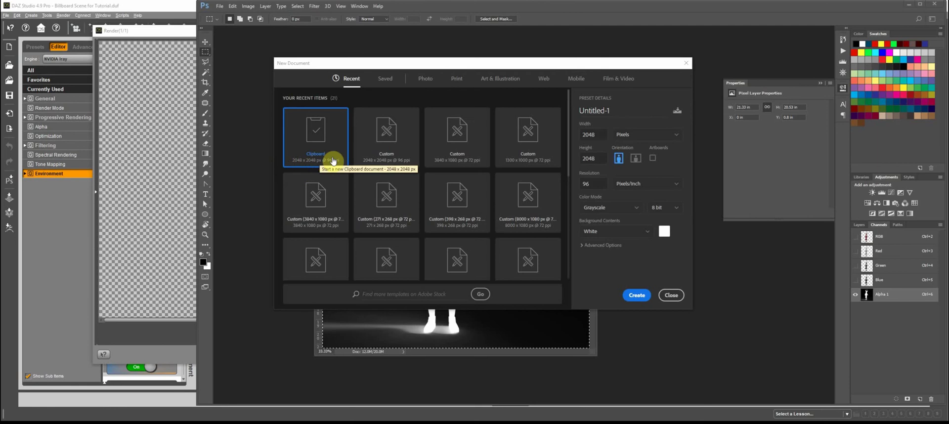
click(637, 296)
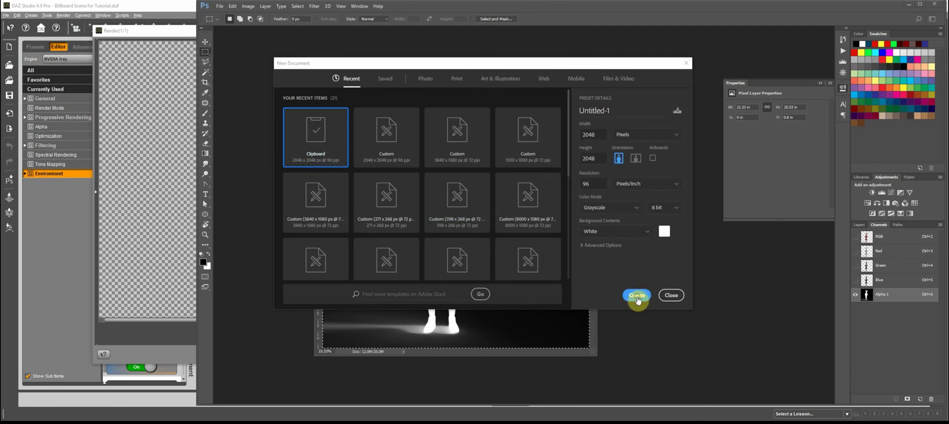
drag(319, 43, 514, 45)
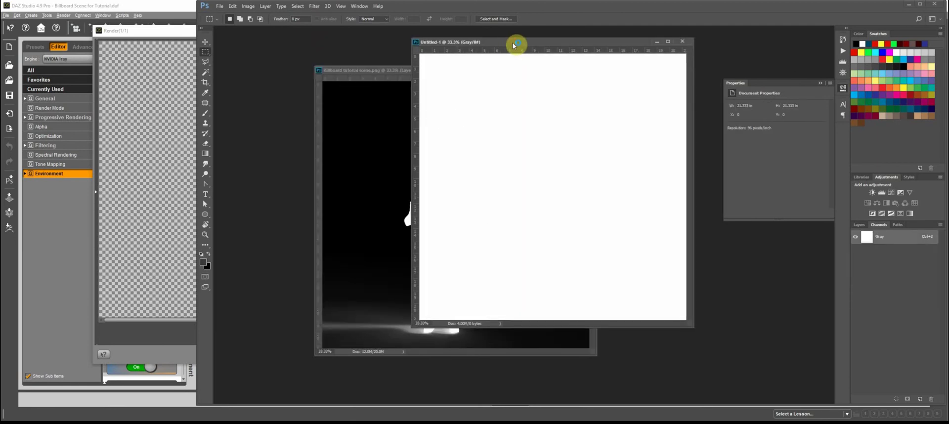
key(ctrl+v)
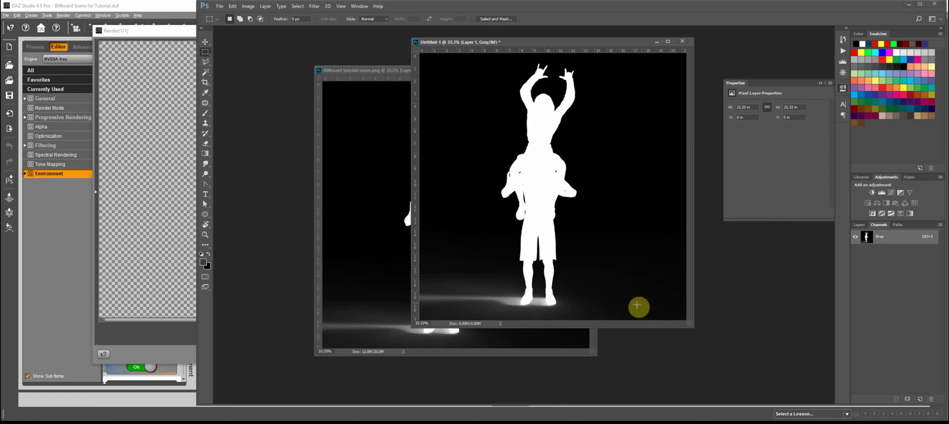
Save the pasted mask document in PNG format as Billboard tutorial scene mask in the My Tutorials folder
click(220, 6)
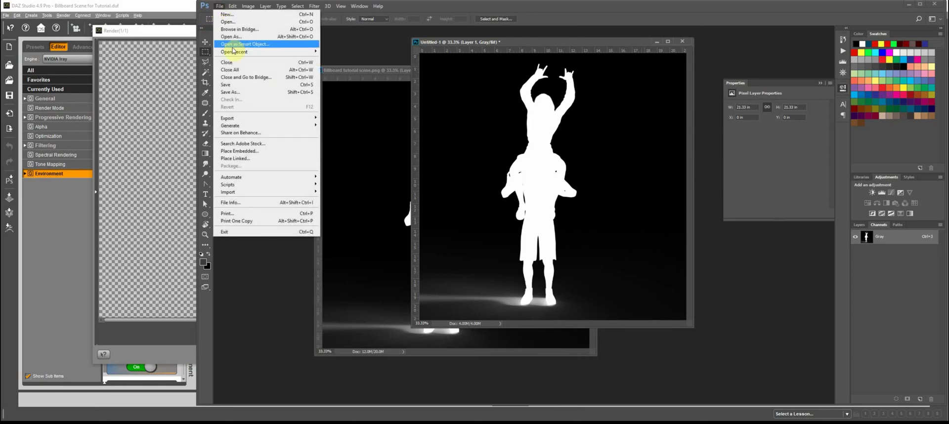
click(249, 93)
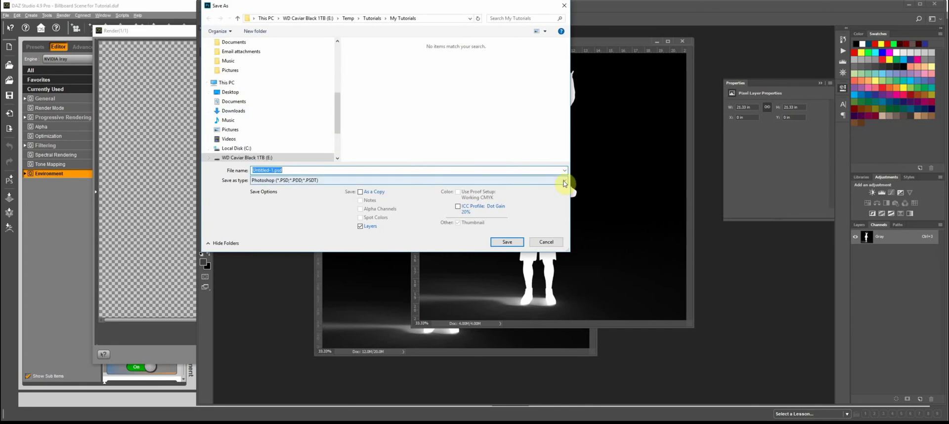
click(564, 183)
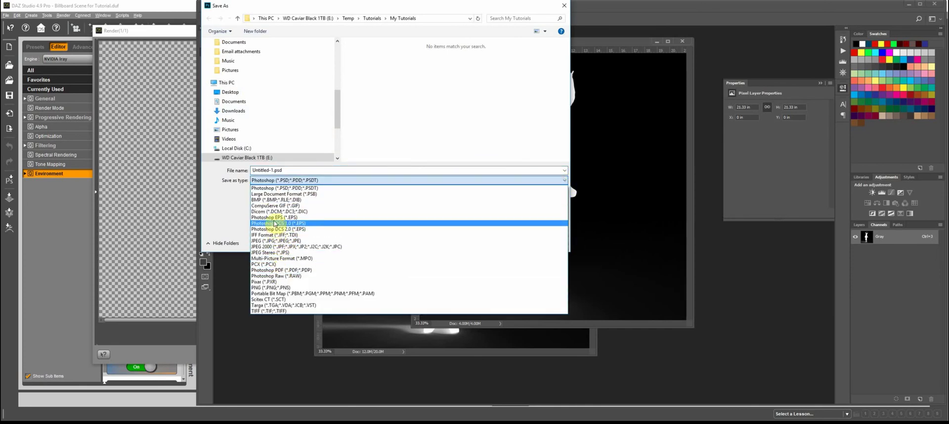
click(278, 287)
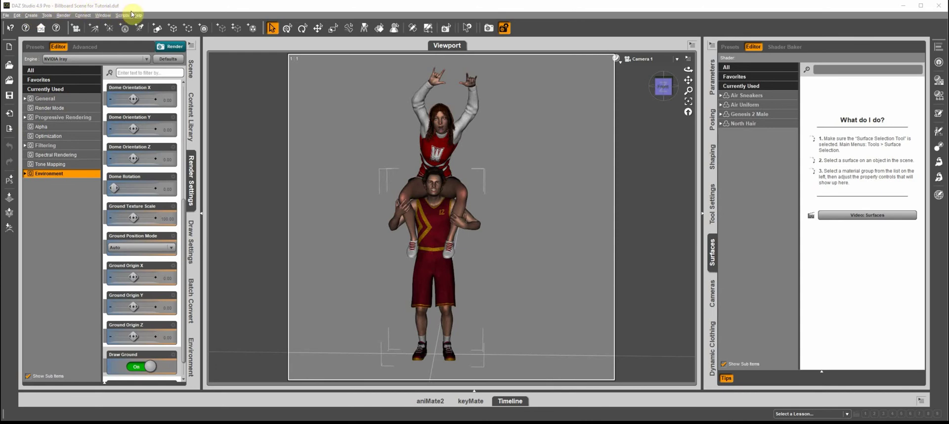
In DAZ Studio, create a new Billboard Node and show the scene's node list
click(31, 15)
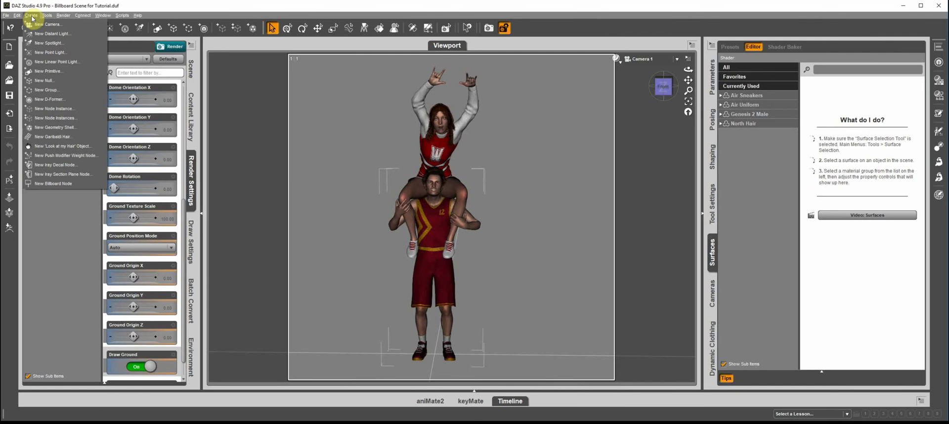
click(58, 184)
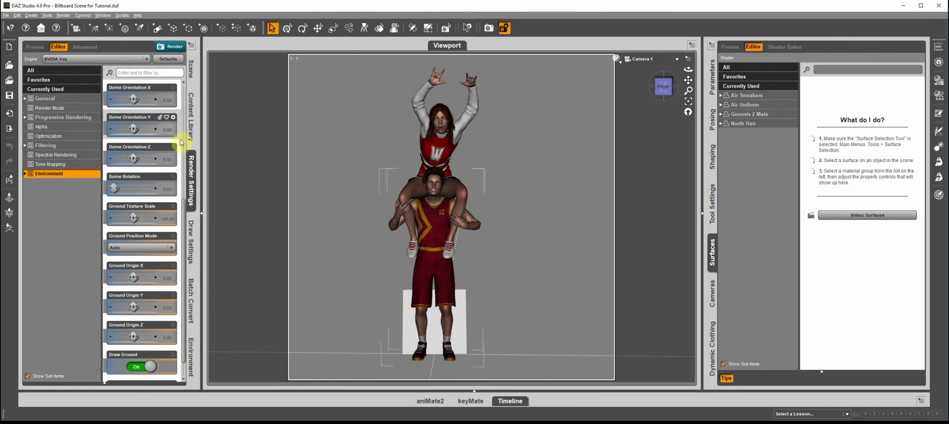
click(190, 71)
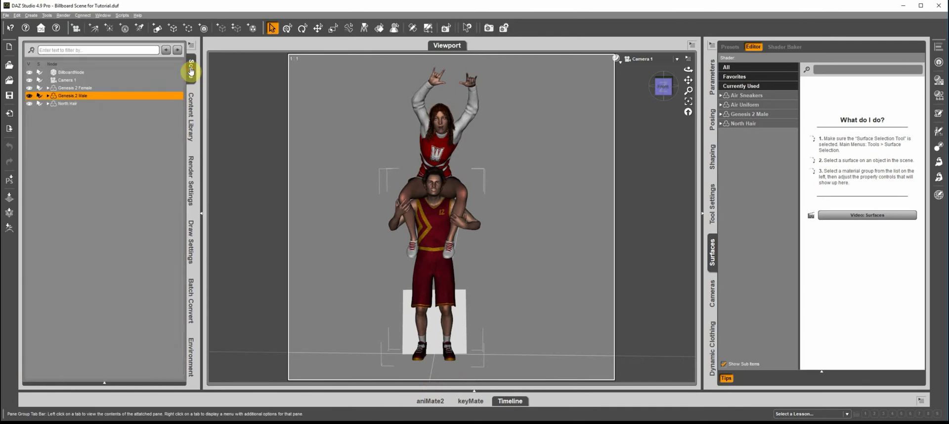
Apply Billboard tutorial scene.png as the Diffuse Color map of the billboard node's Billboard surface
click(72, 73)
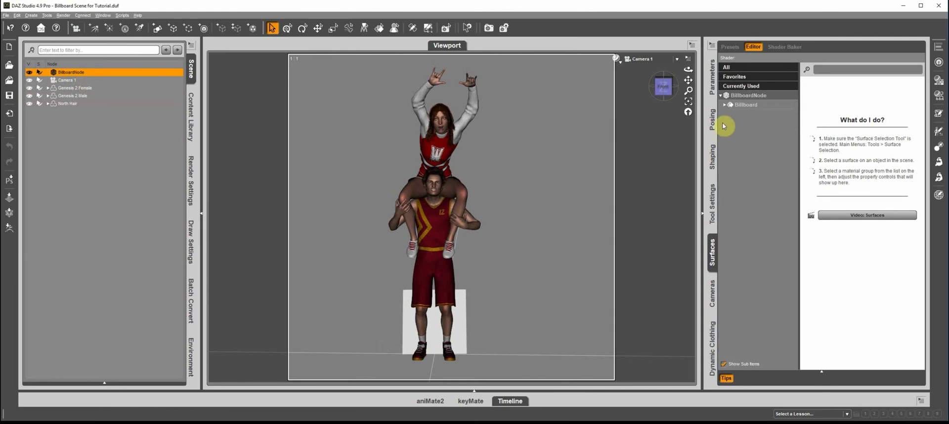
click(745, 104)
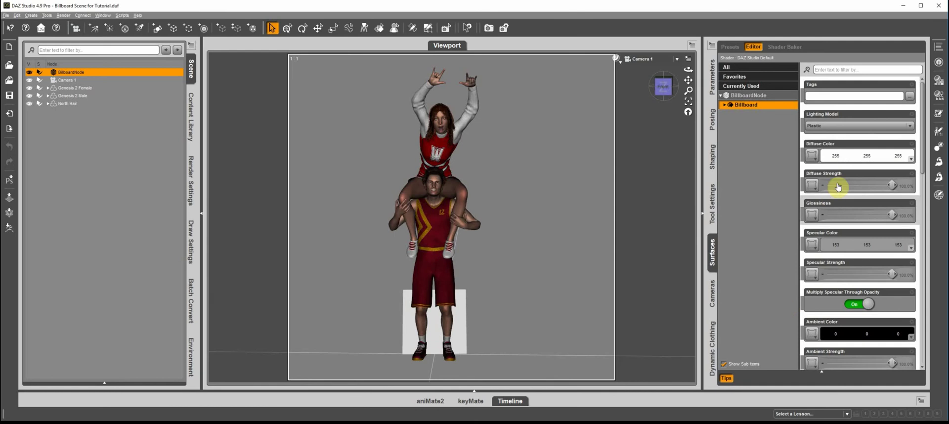
click(813, 158)
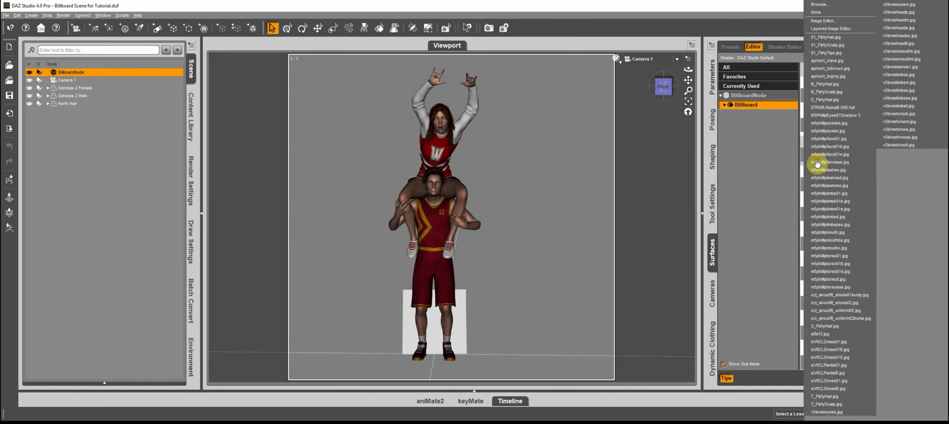
click(820, 9)
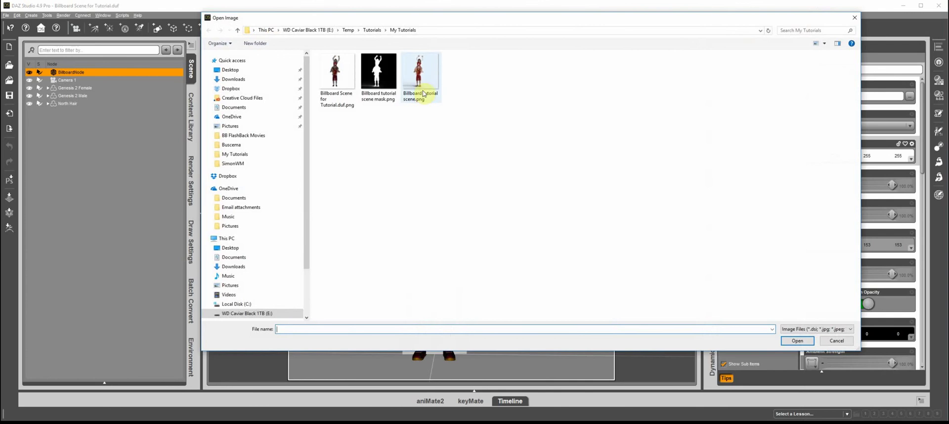
double_click(423, 90)
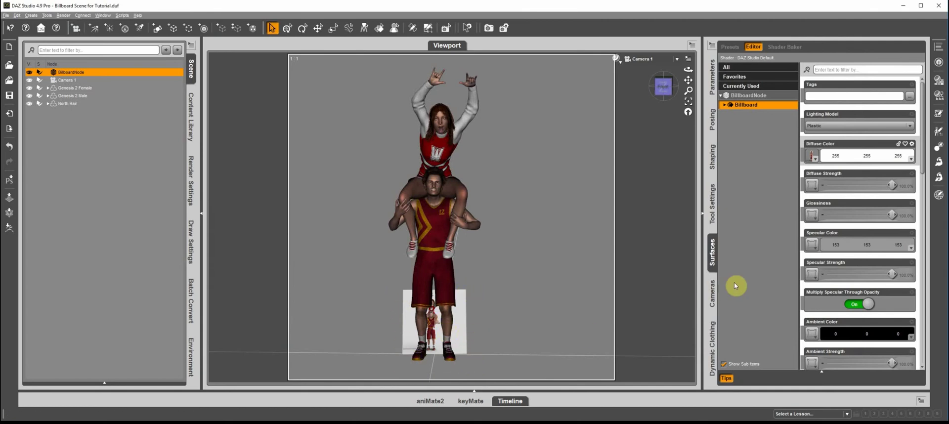
Apply Billboard tutorial scene mask.png as the Opacity Strength map of the billboard node's Billboard surface
drag(922, 170, 938, 238)
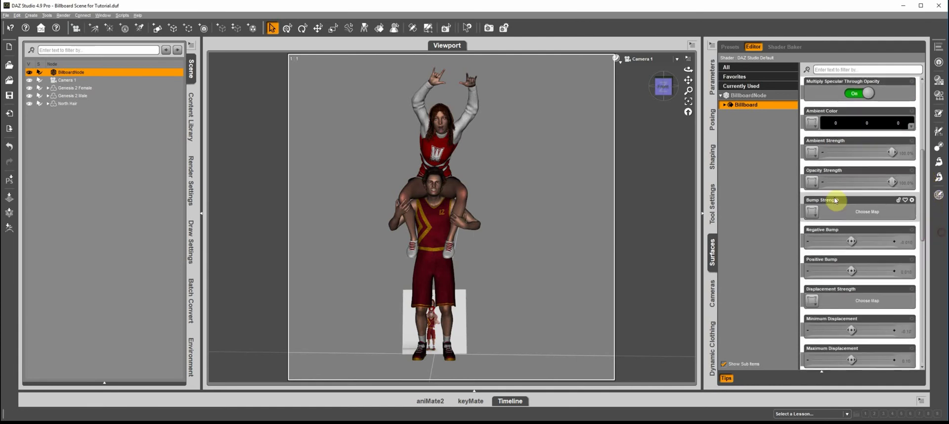
click(812, 182)
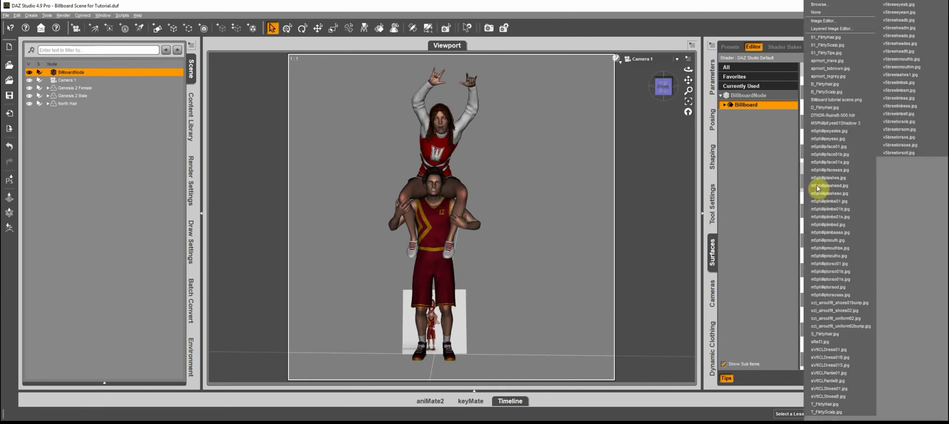
click(827, 10)
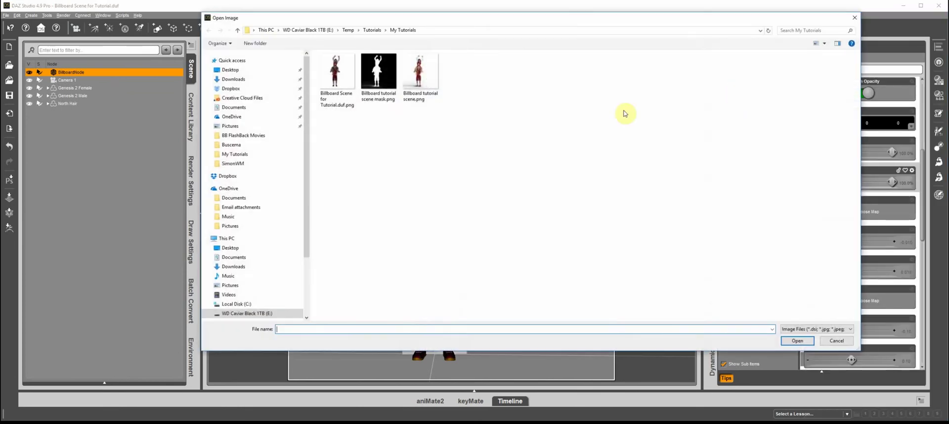
double_click(374, 97)
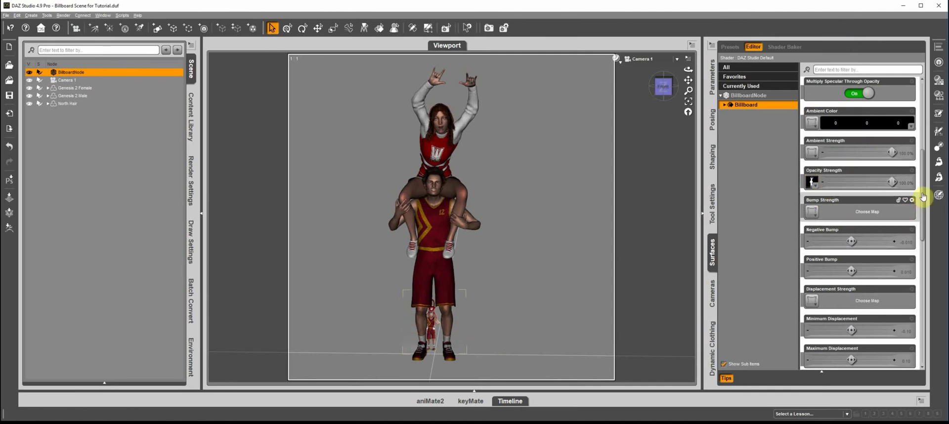
drag(922, 193, 929, 158)
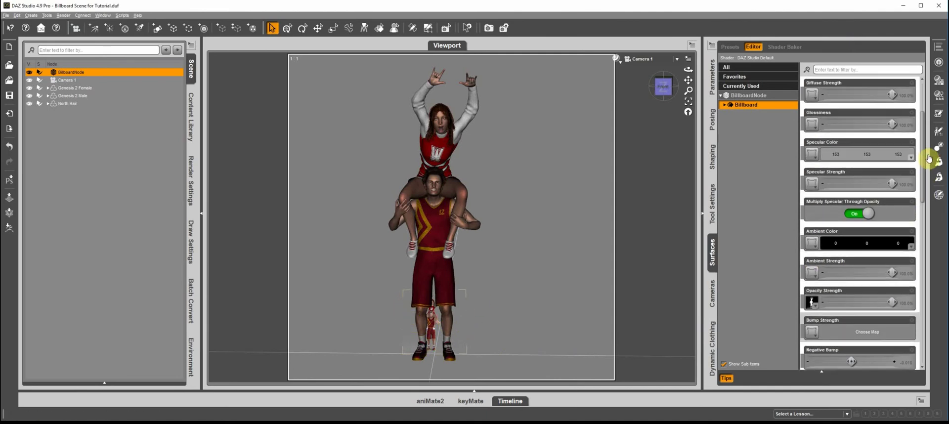
Scale the billboard node up uniformly to about 529% so it is comparable in height to the original figures
click(713, 83)
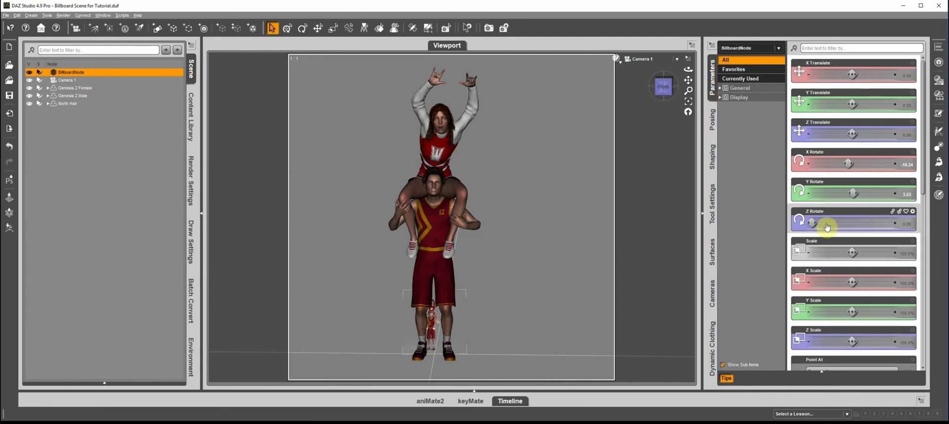
drag(850, 253, 879, 253)
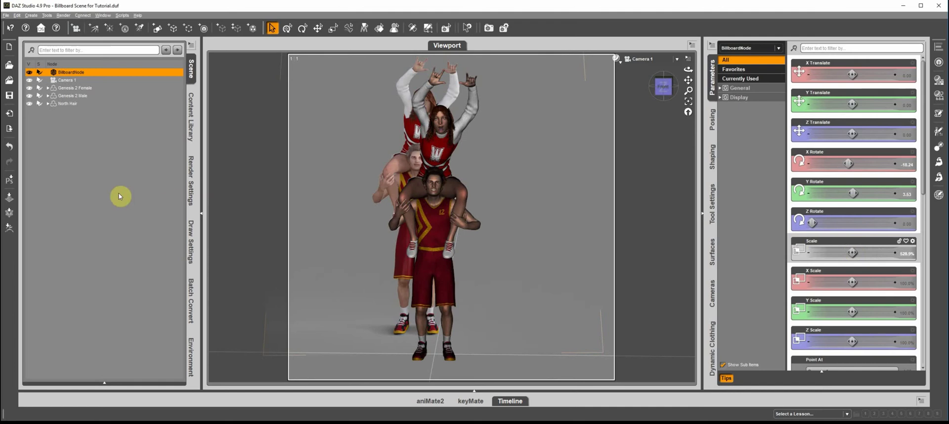
Delete the Genesis 2 Female, Genesis 2 Male and North Hair nodes from the scene
click(69, 103)
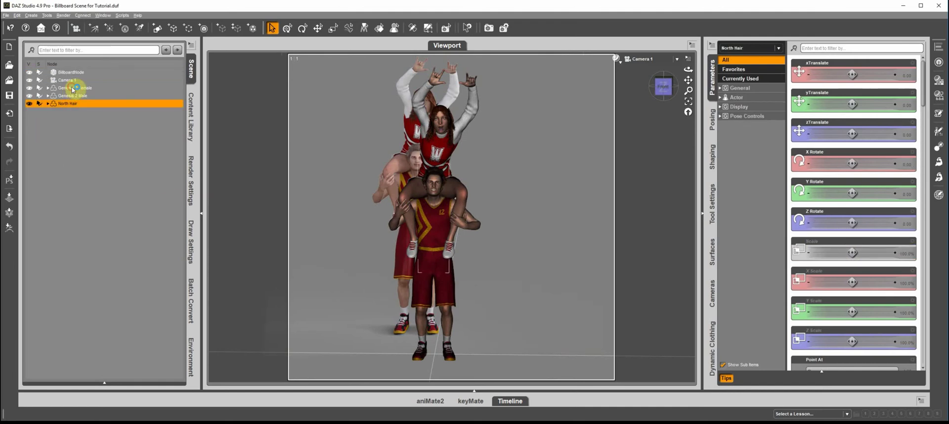
shift+click(72, 88)
right_click(72, 87)
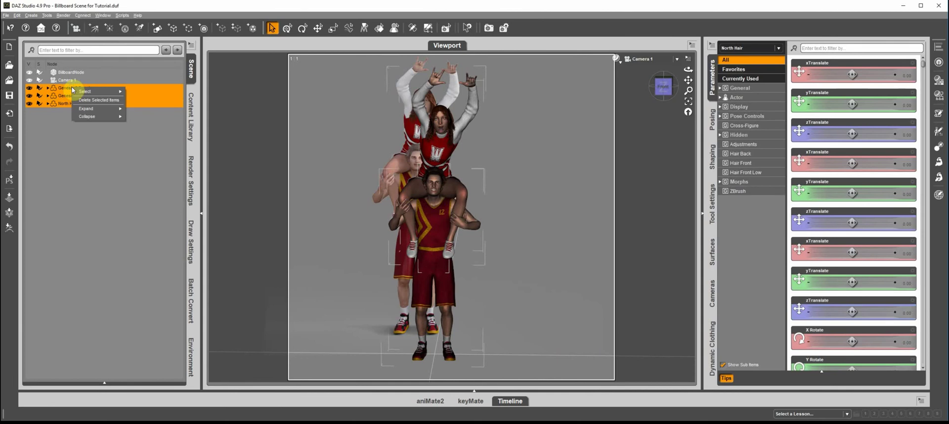
click(82, 101)
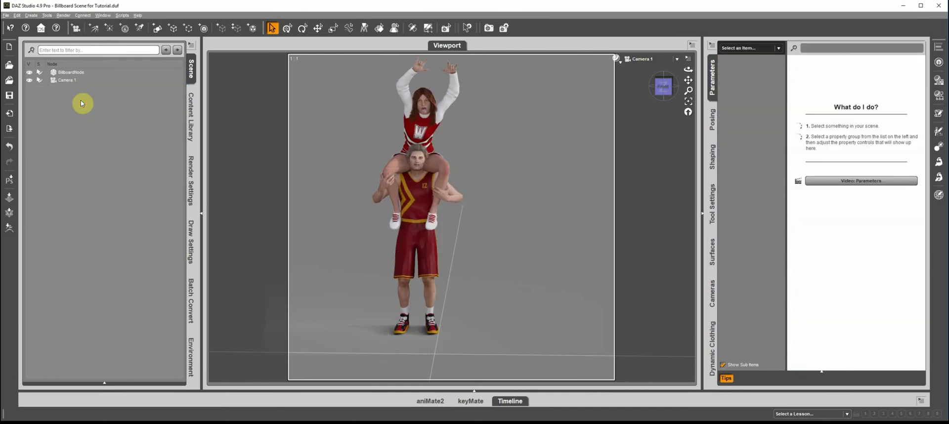
Set both Glossiness and Specular Strength of the billboard node's Billboard surface to 0%
click(73, 74)
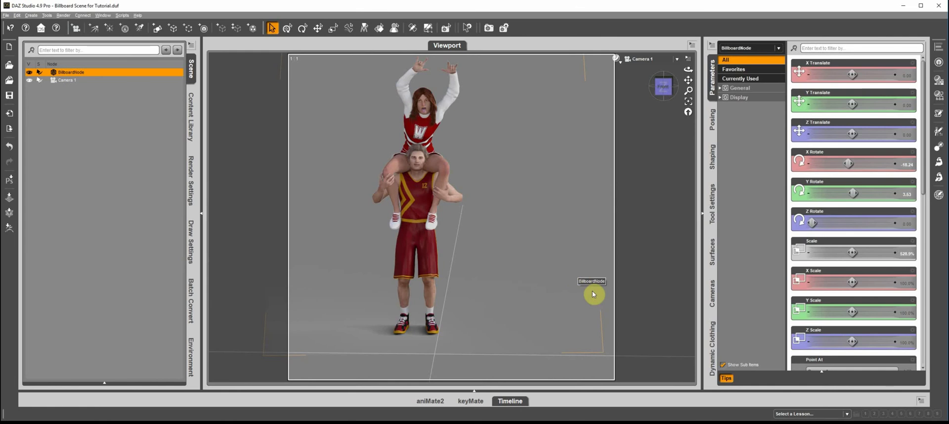
click(713, 255)
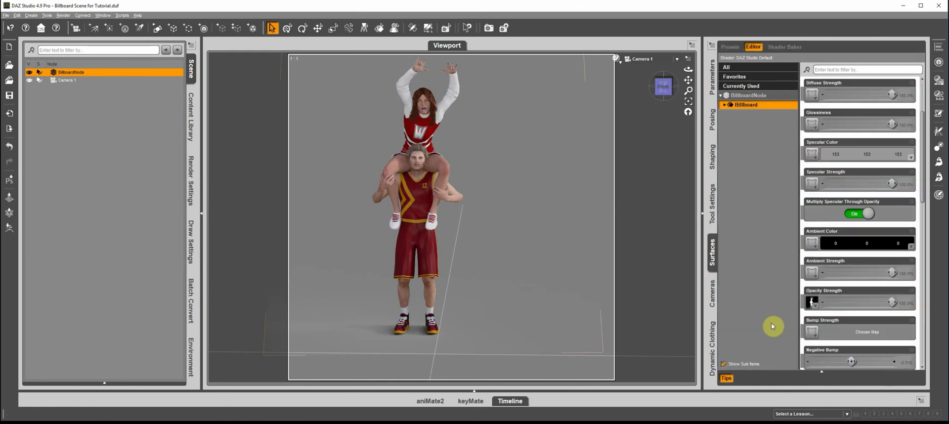
drag(925, 195, 921, 138)
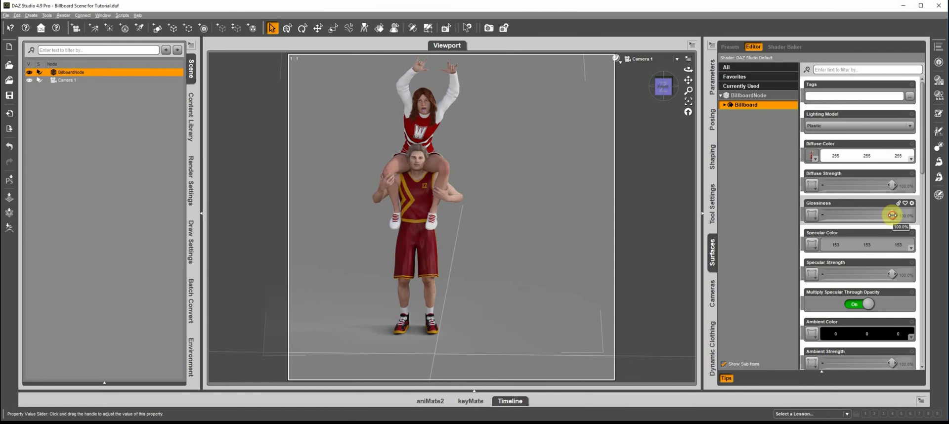
drag(892, 215, 779, 223)
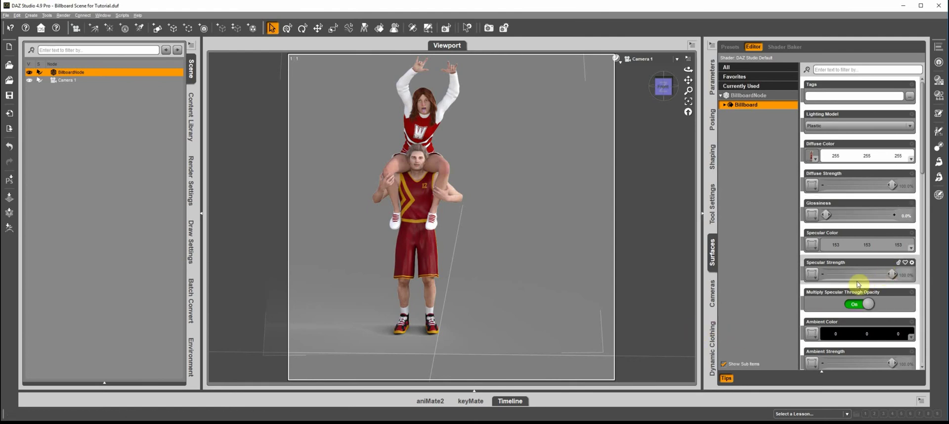
drag(892, 275, 781, 277)
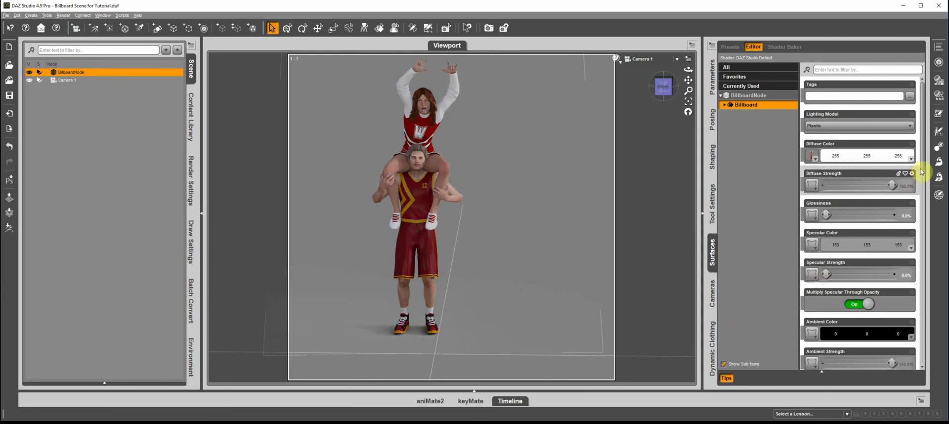
Set the Refraction Color of the Billboard surface to black (0, 0, 0)
drag(922, 170, 938, 306)
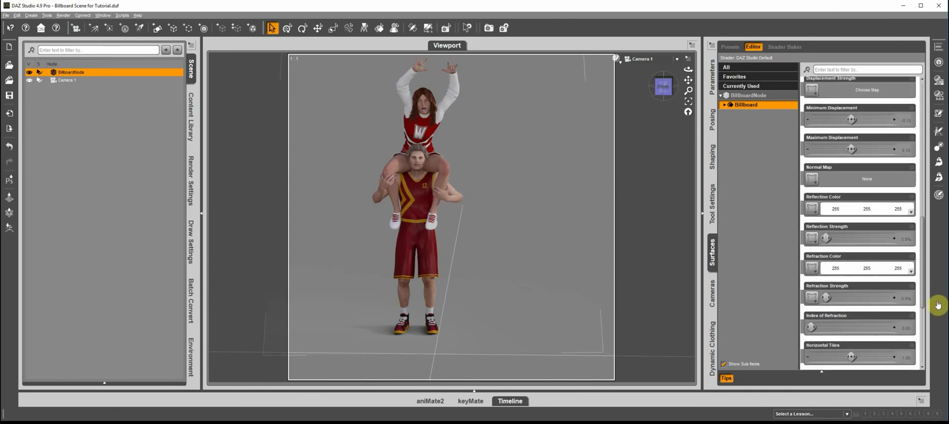
click(854, 268)
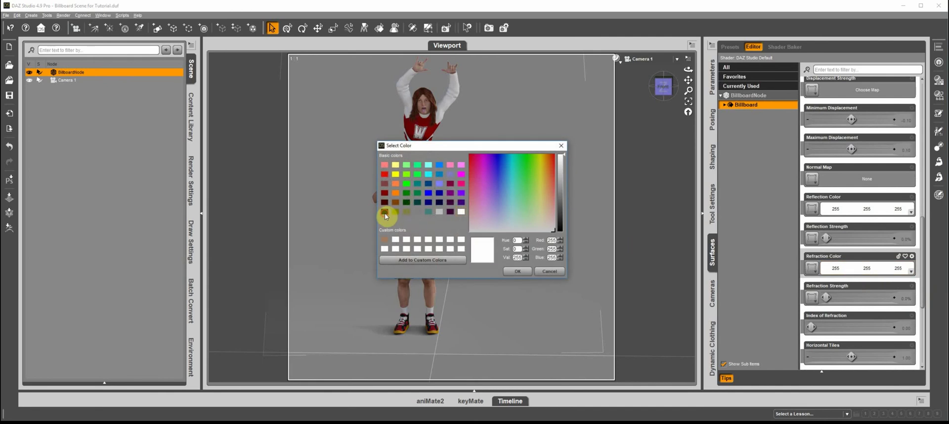
click(384, 213)
click(514, 273)
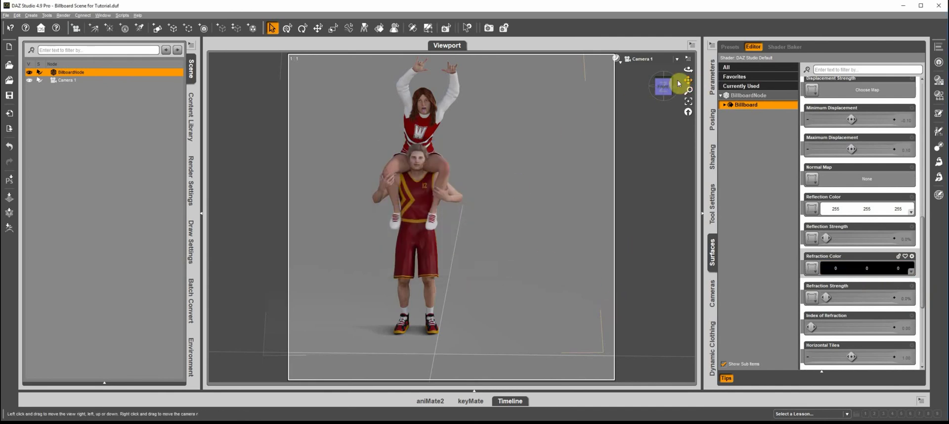
Save the billboard node as a Figure/Prop asset, overwriting Cheering Couple.duf in the SimonWM props folder, with product name Tutorial
drag(686, 80, 716, 95)
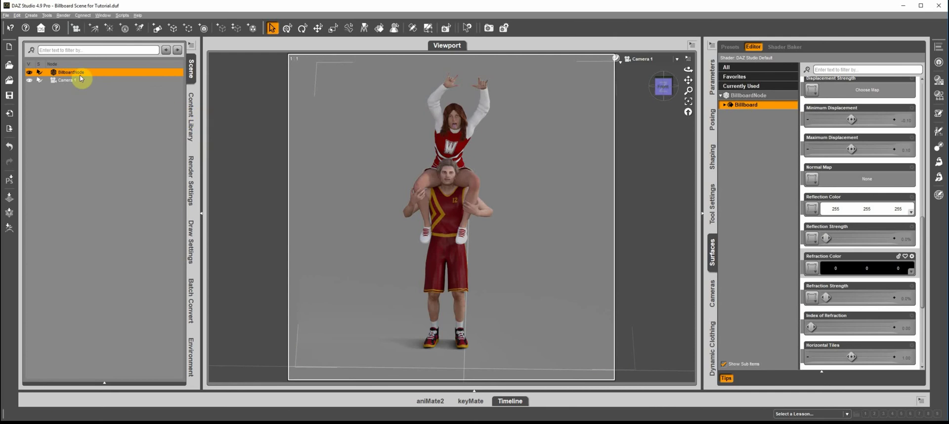
click(6, 15)
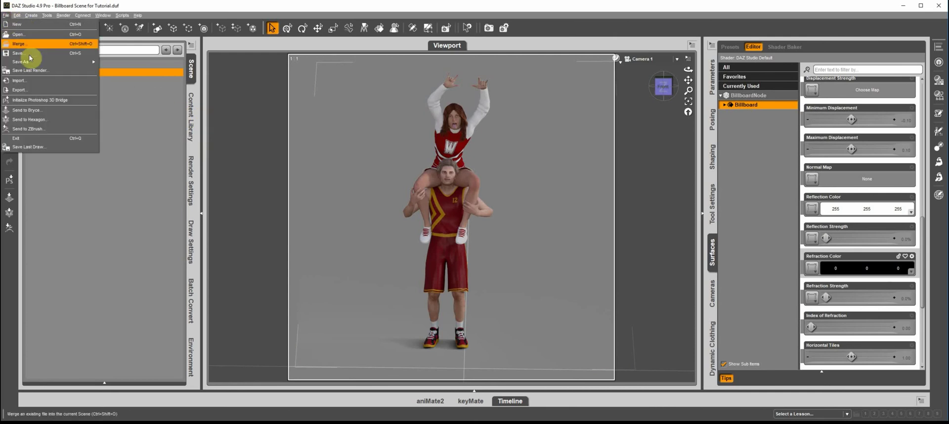
mouse_move(35, 63)
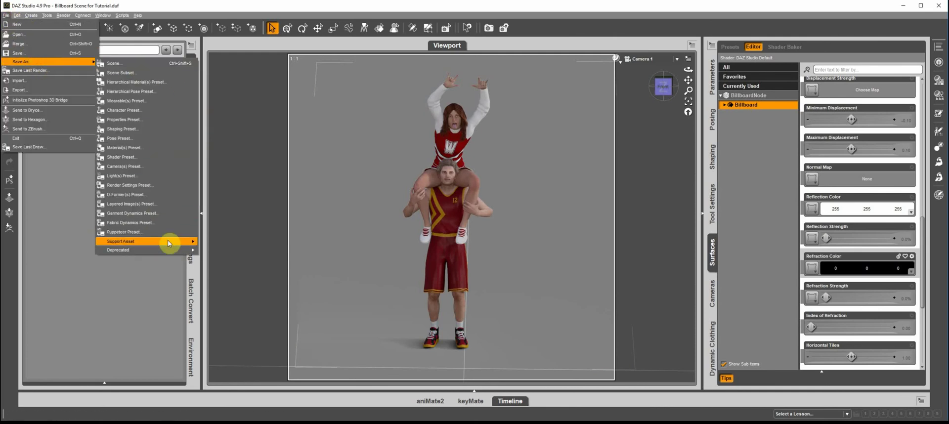
mouse_move(168, 241)
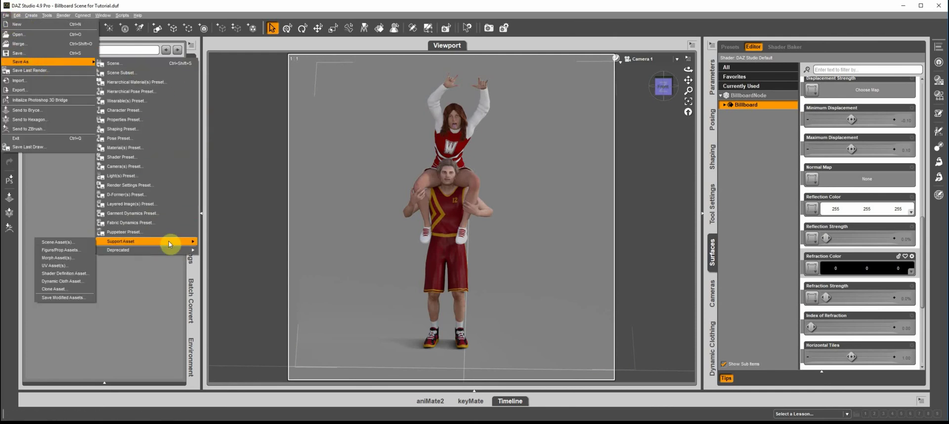
click(77, 251)
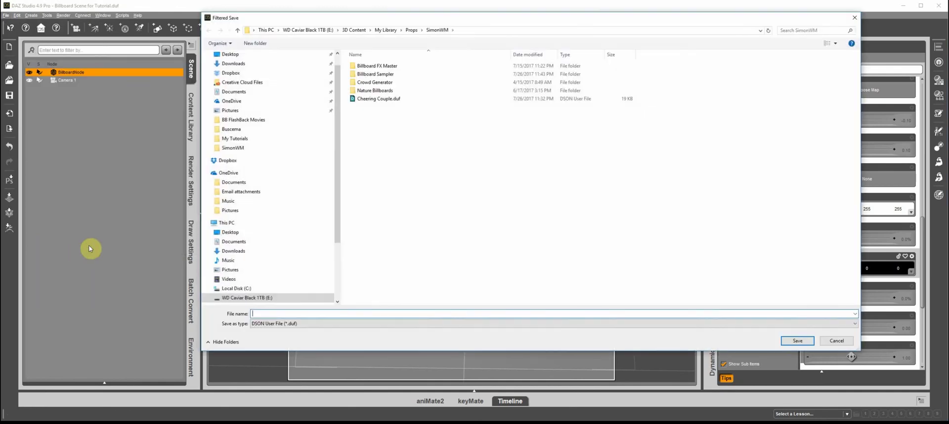
click(371, 100)
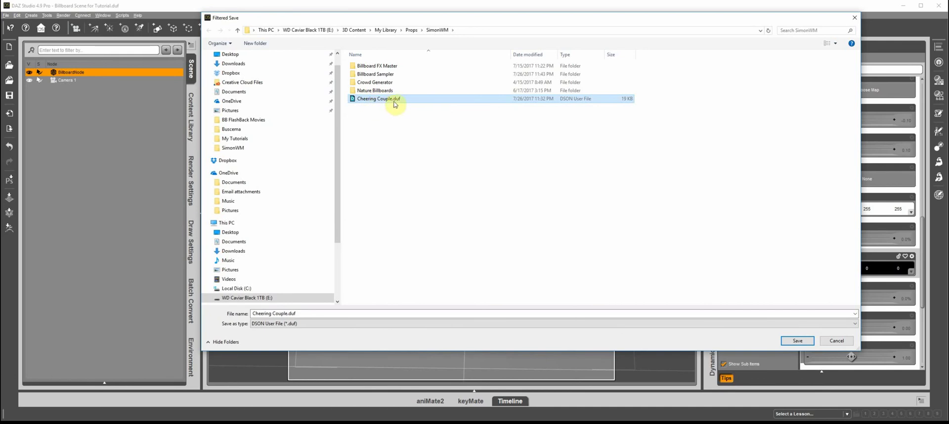
click(797, 341)
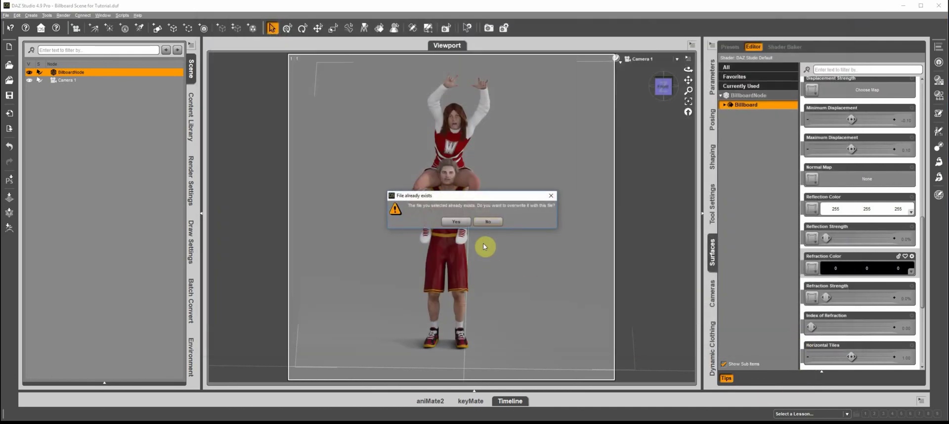
click(456, 222)
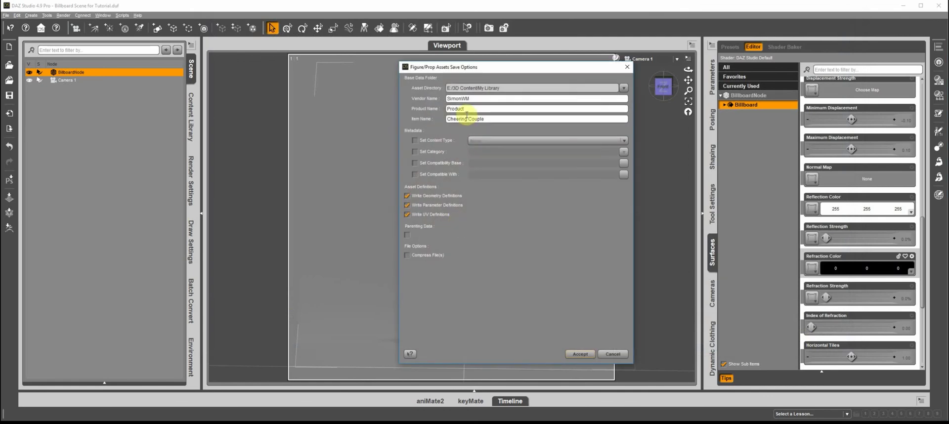
double_click(470, 108)
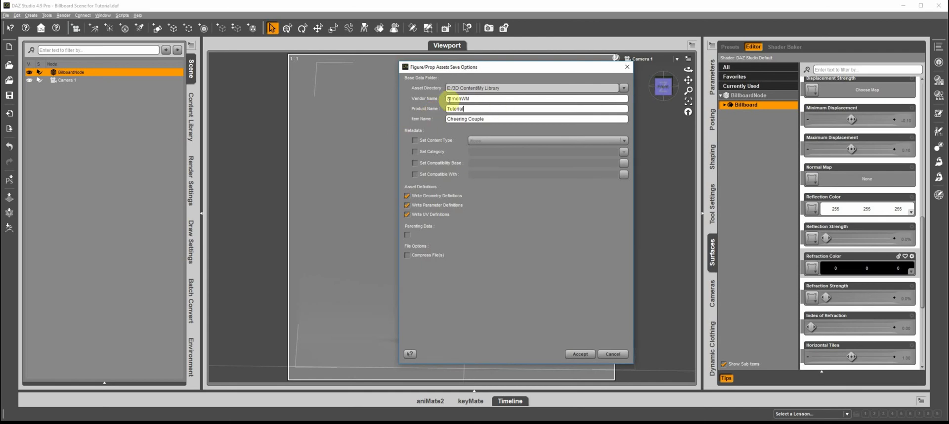
click(579, 355)
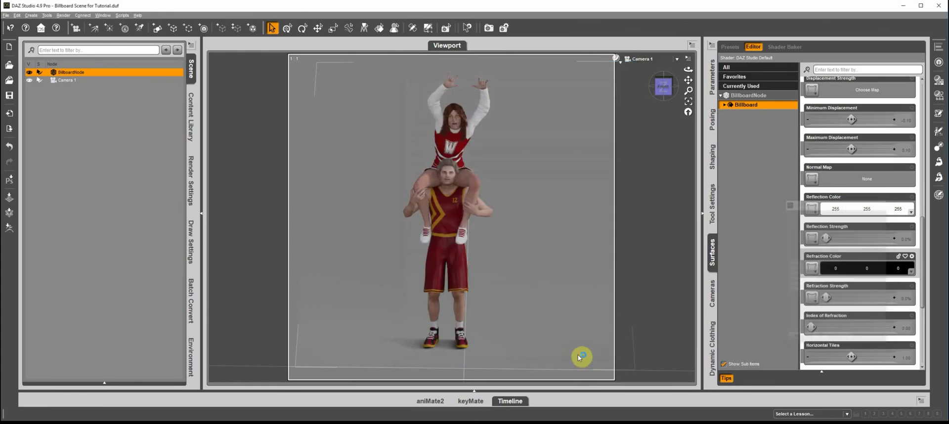
Show the contents of the SimonWM props folder in the content library
click(192, 123)
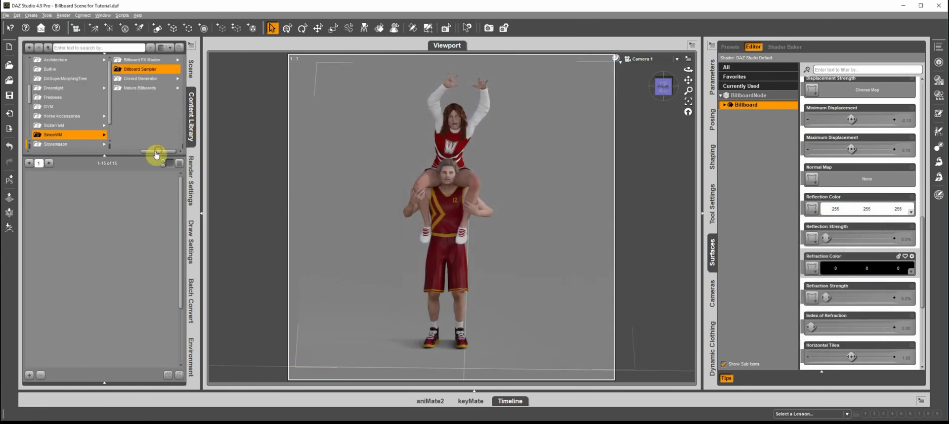
drag(125, 158, 165, 157)
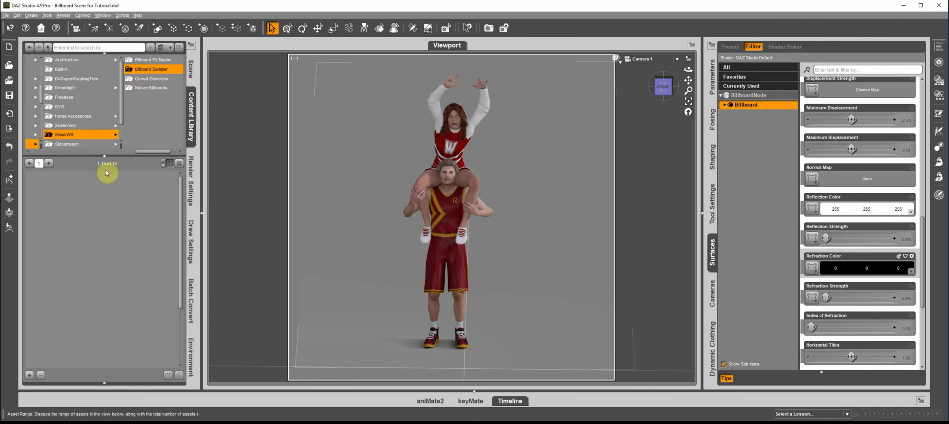
click(67, 135)
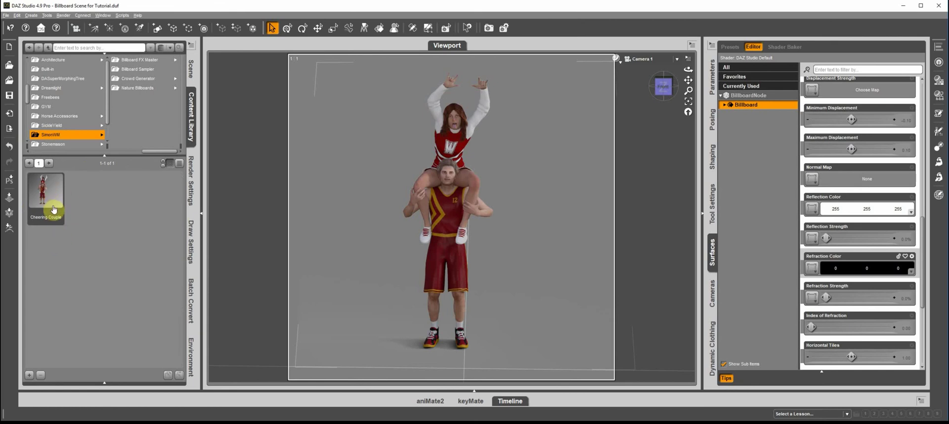
Load the saved Cheering Couple prop into the scene and show the scene's node list
click(190, 72)
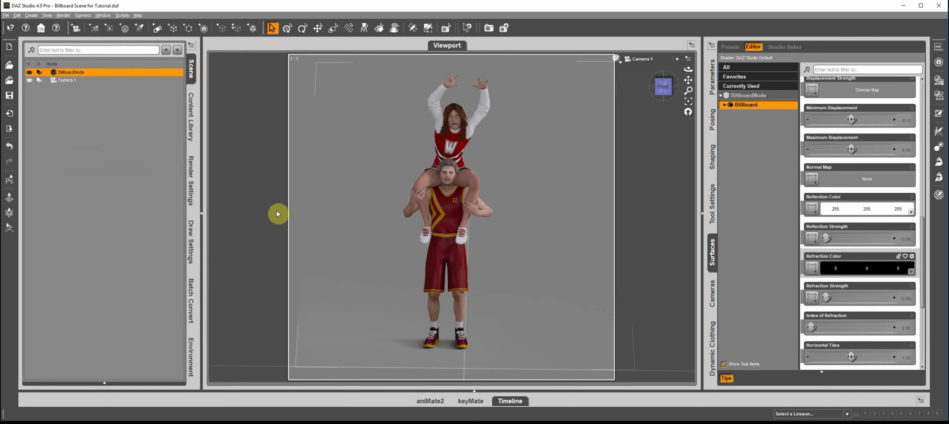
click(191, 133)
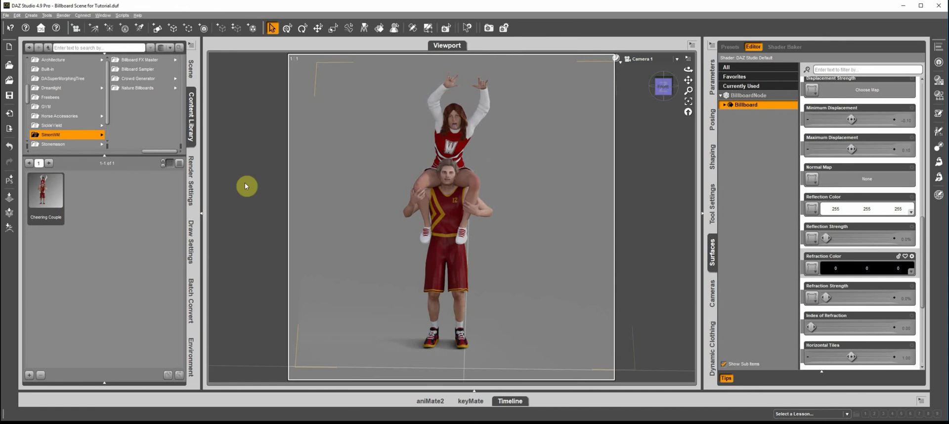
click(46, 196)
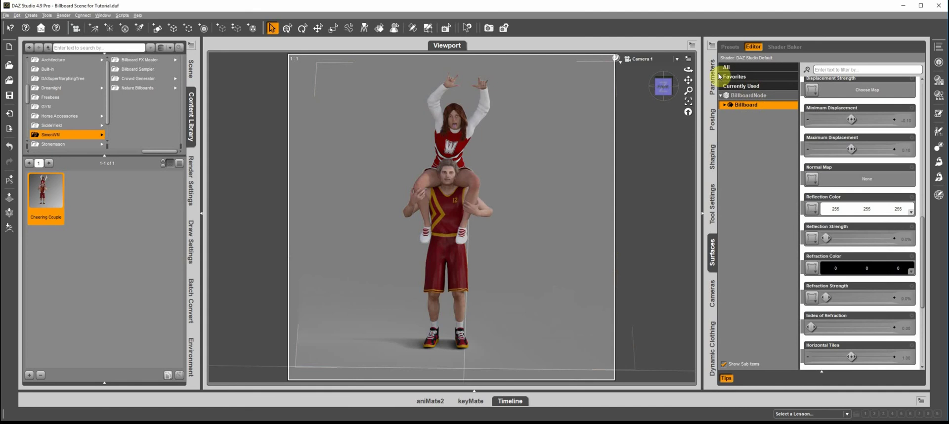
click(188, 73)
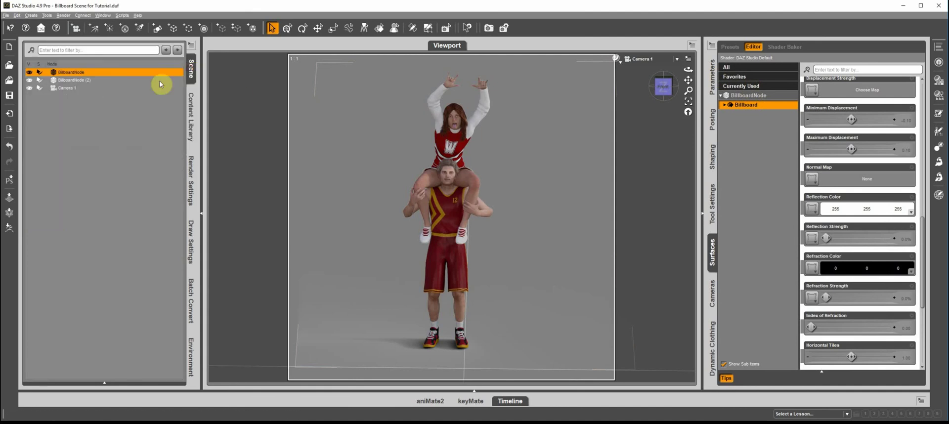
Move the second billboard, BillboardNode (2), sideways along X by about 80 so it stands beside the first couple
click(74, 80)
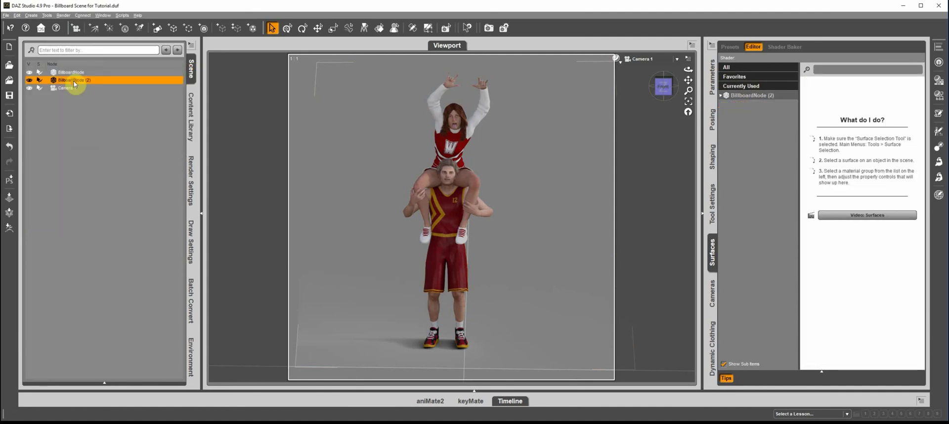
click(711, 78)
drag(852, 74, 871, 75)
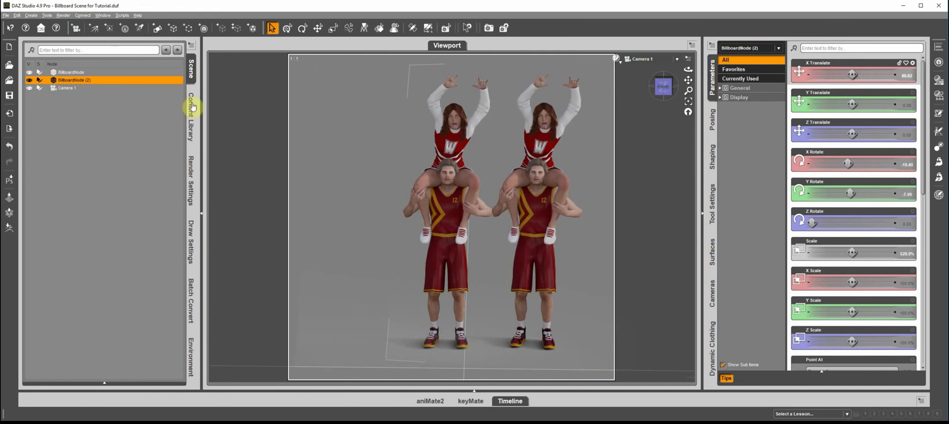
Load another Cheering Couple prop from the content library and set BillboardNode (3)'s X Translate to about -87
click(191, 129)
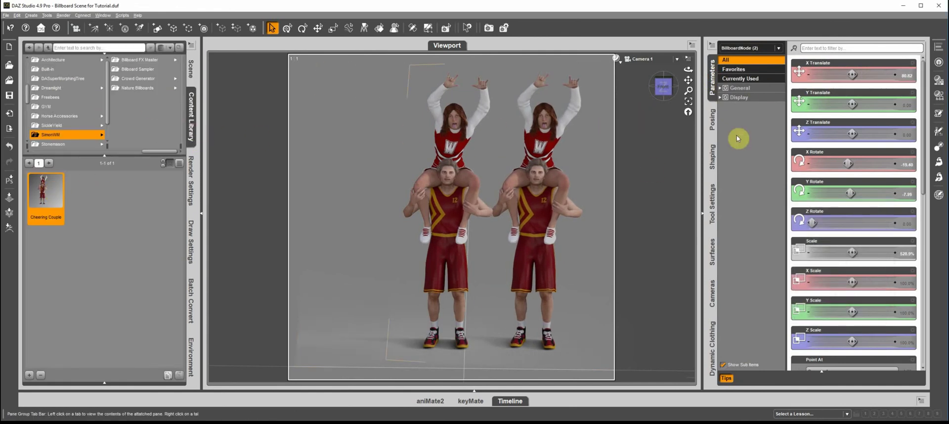
click(192, 74)
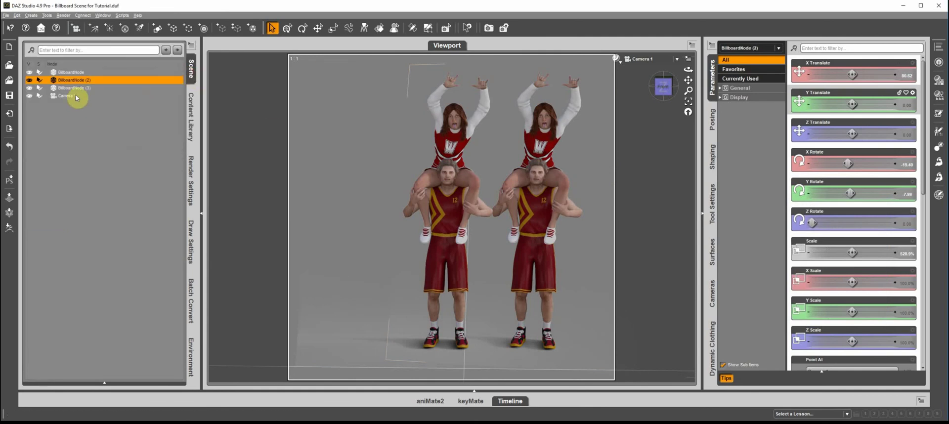
click(71, 88)
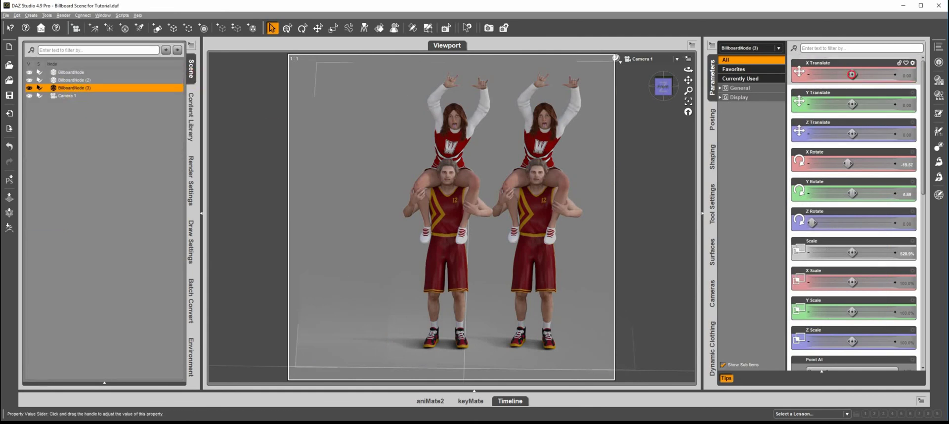
drag(852, 75, 836, 74)
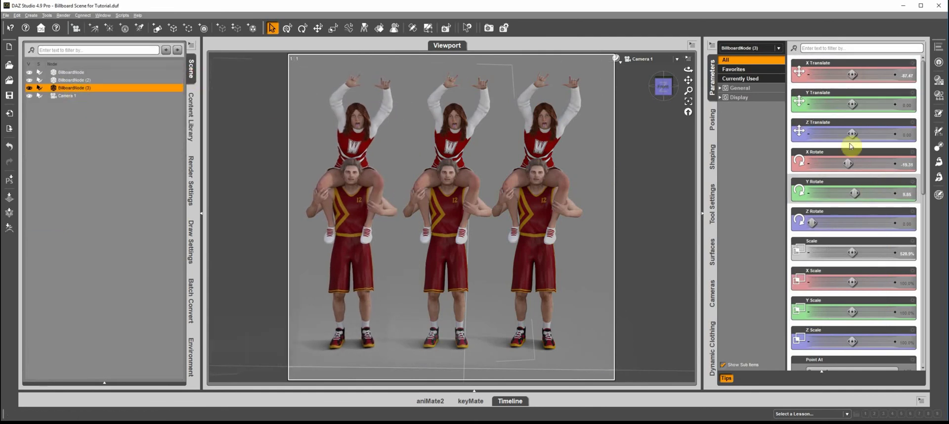
Stagger the billboards in depth by moving BillboardNode (3) and the middle BillboardNode back along Z
drag(852, 134, 834, 134)
click(463, 214)
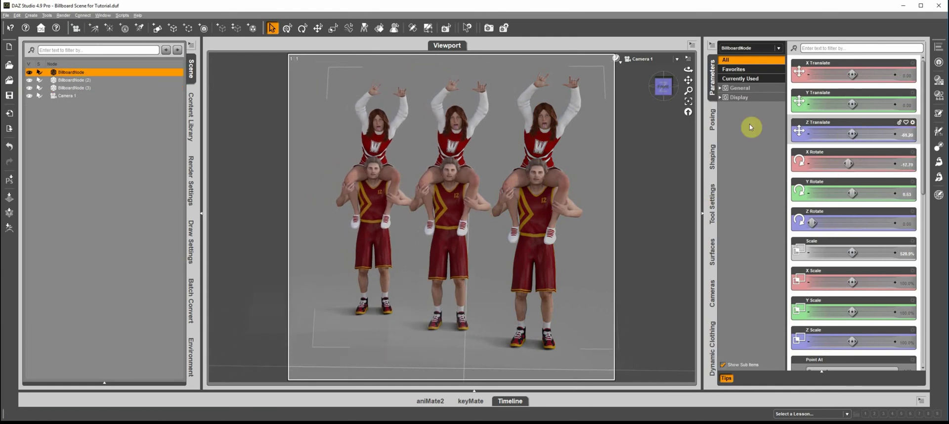
Set the viewport's draw style to NVIDIA Iray and view the three billboards and their shadows from an angle
drag(664, 88, 684, 80)
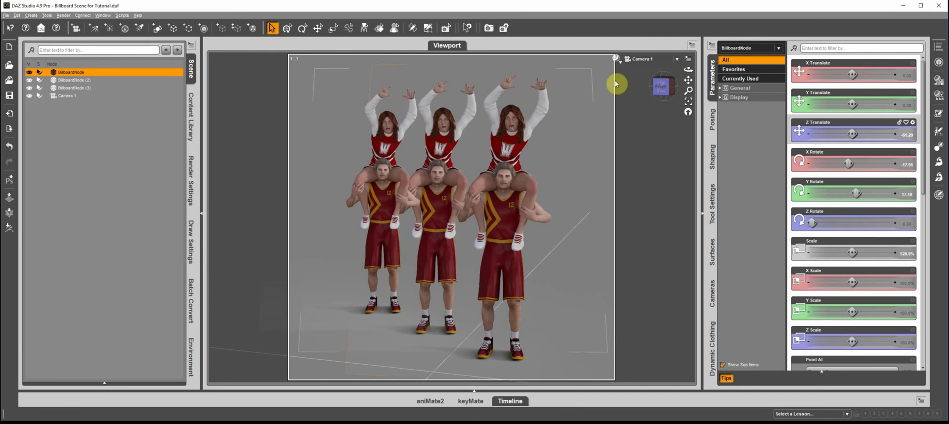
click(639, 60)
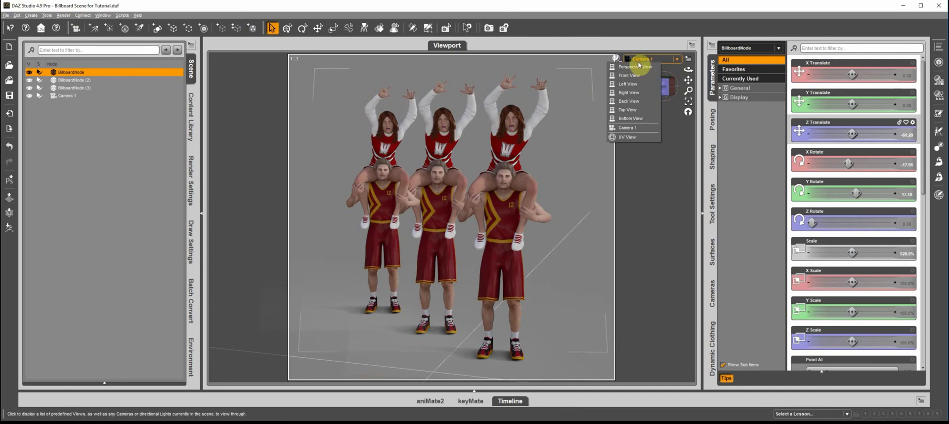
click(615, 58)
click(615, 57)
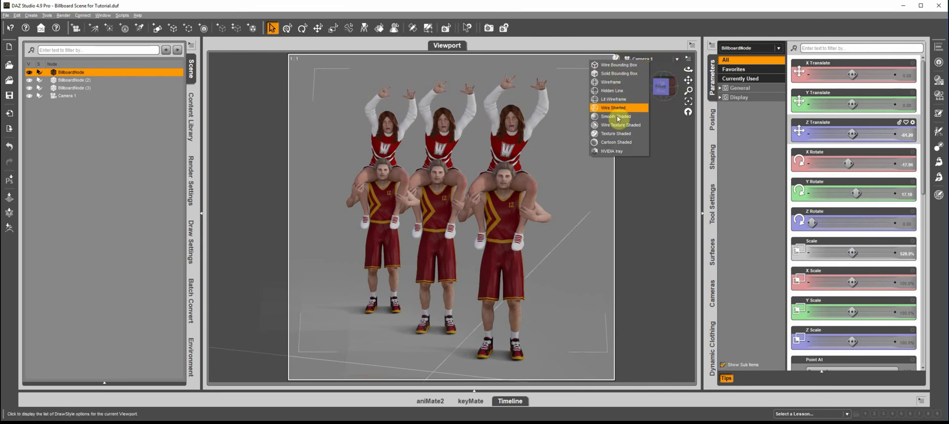
click(621, 151)
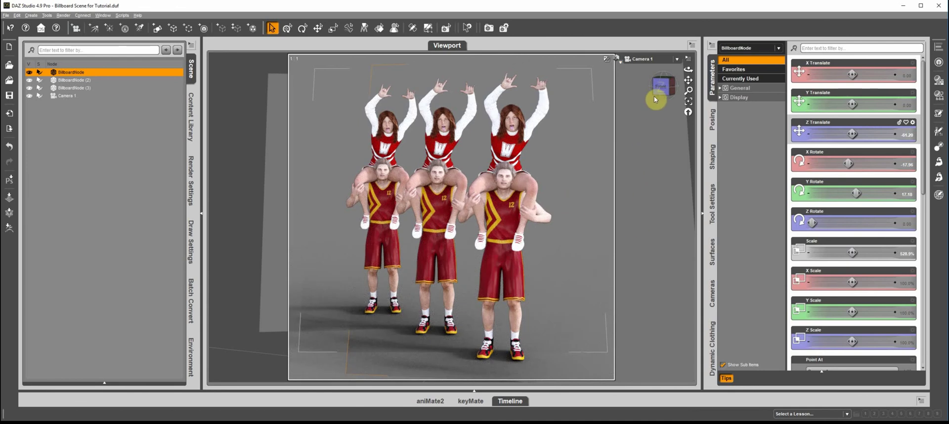
mouse_move(658, 89)
mouse_down()
mouse_move(645, 89)
mouse_move(658, 89)
mouse_move(651, 100)
mouse_move(659, 88)
mouse_move(647, 85)
mouse_up()
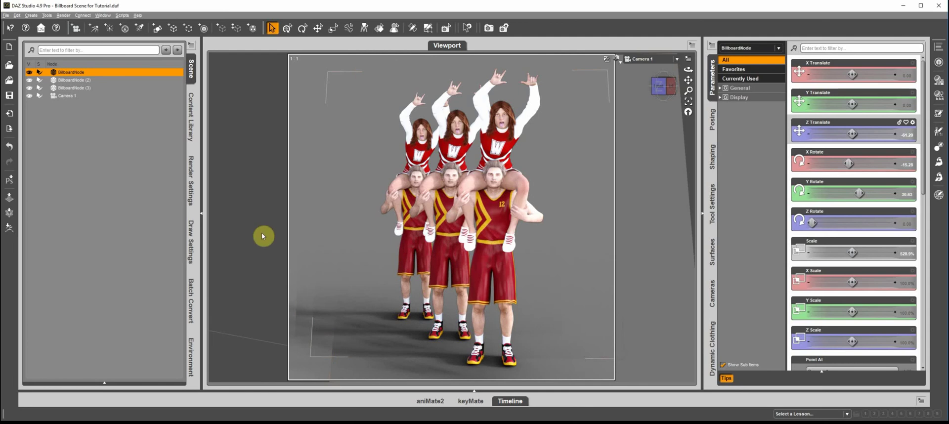
click(656, 97)
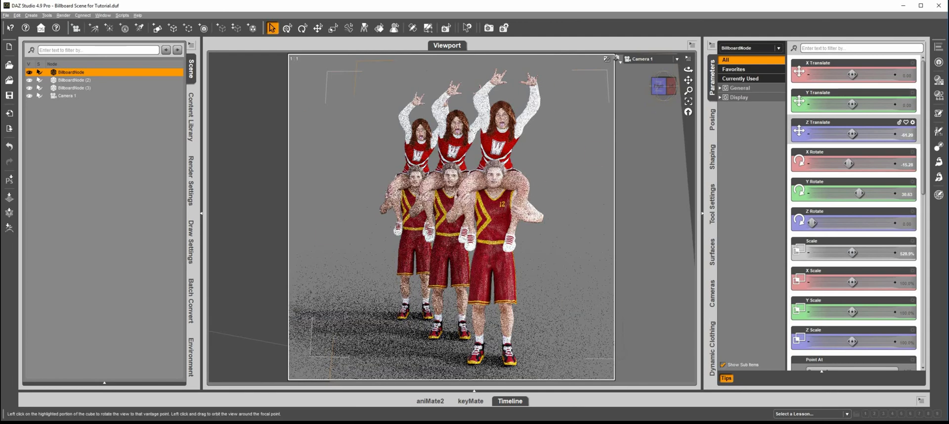
drag(657, 97, 650, 95)
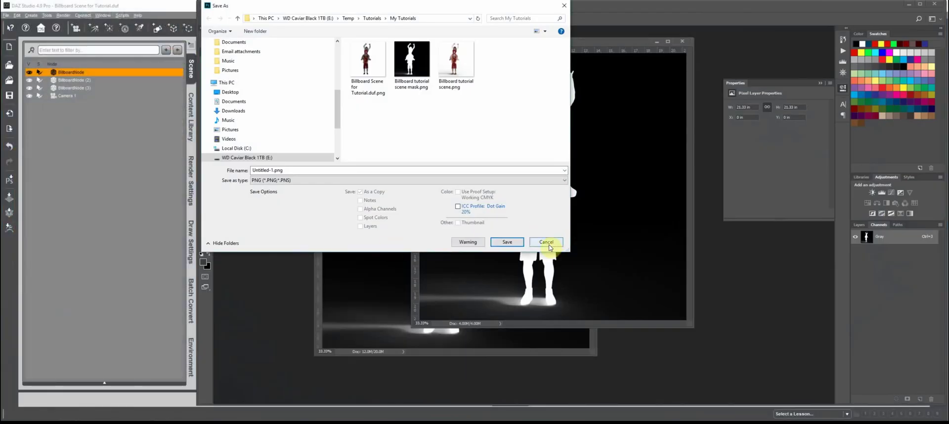
Switch to Photoshop, cancel the pending save, and compare the RGB image and alpha channel of Billboard tutorial scene.png with the separate grayscale mask document
click(548, 243)
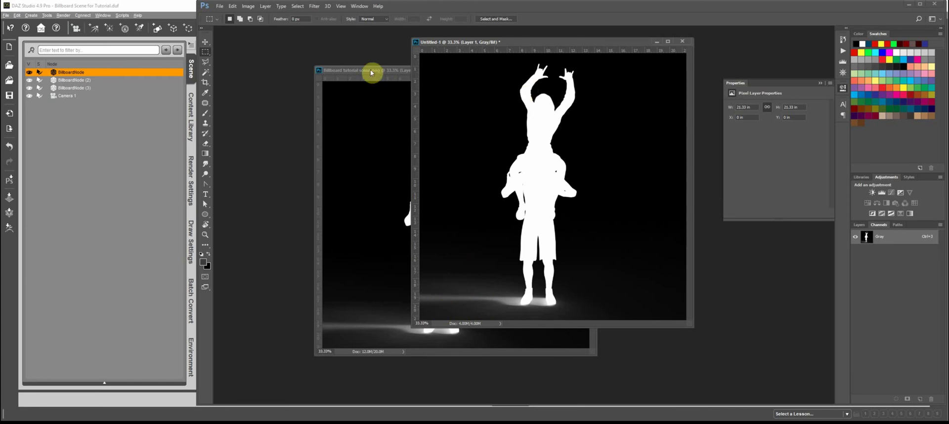
click(388, 70)
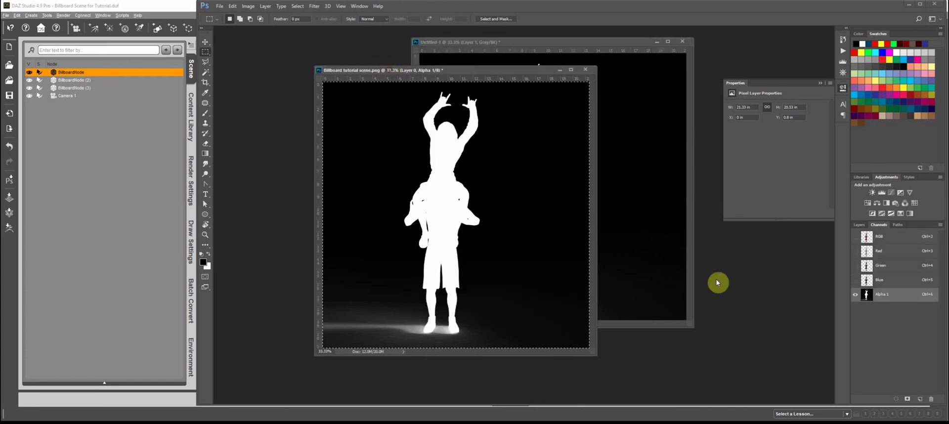
click(858, 224)
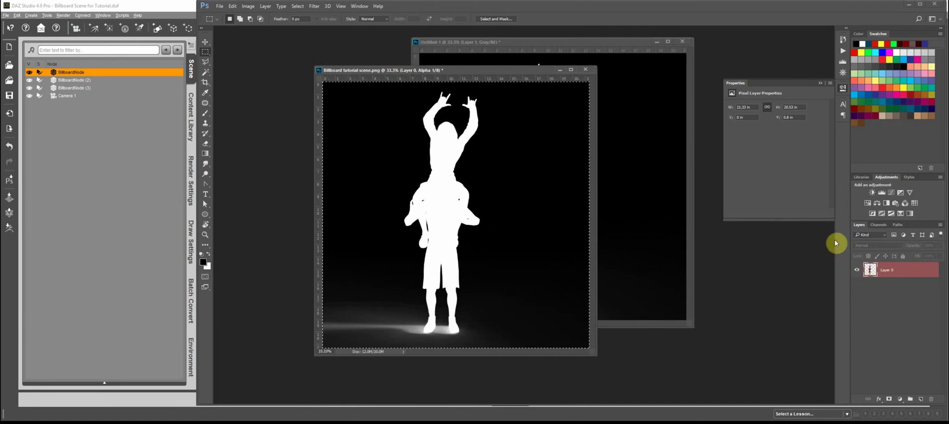
click(899, 225)
click(881, 225)
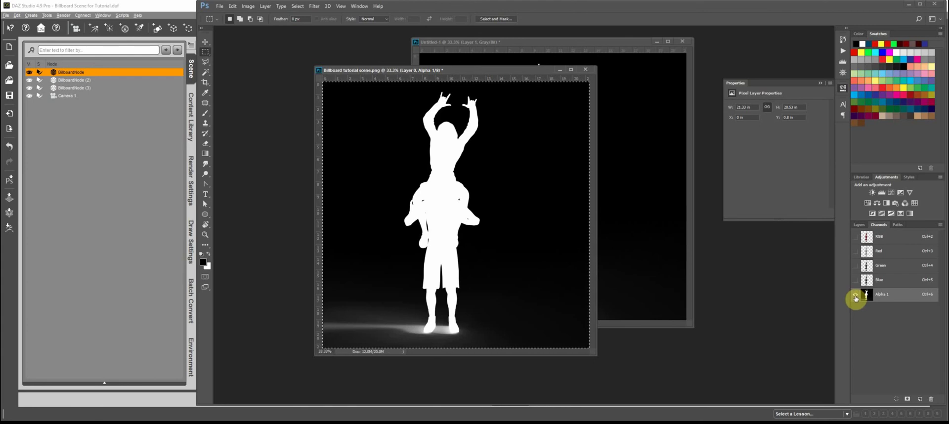
click(887, 239)
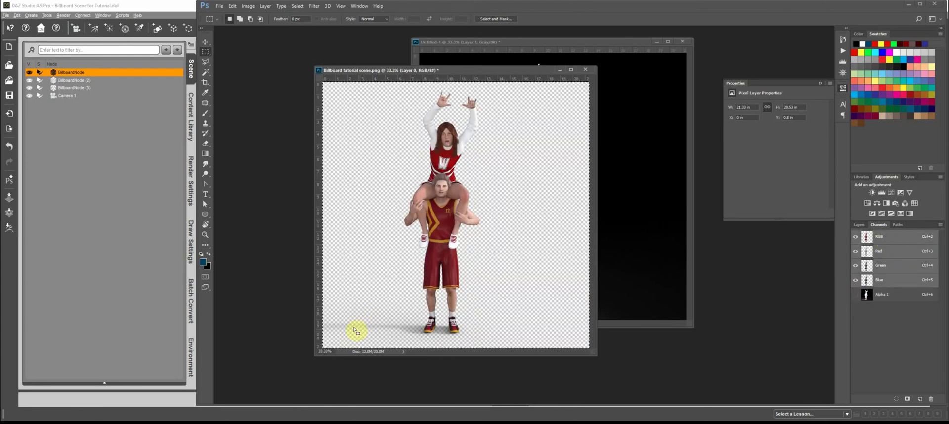
click(583, 52)
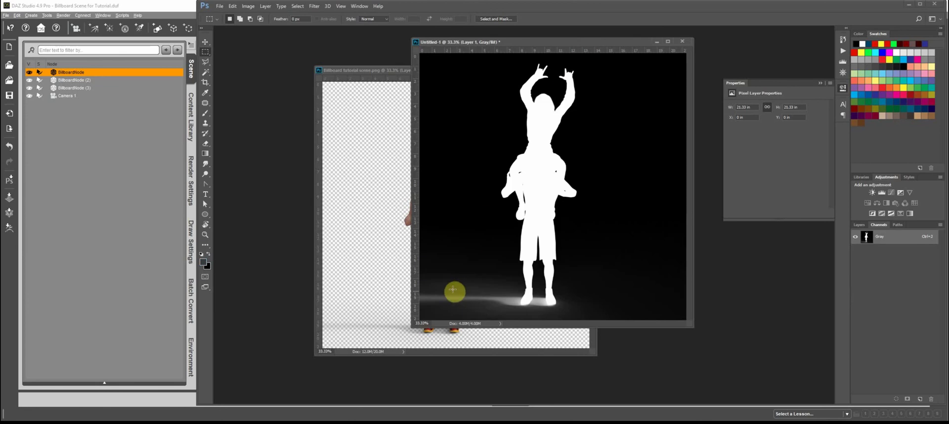